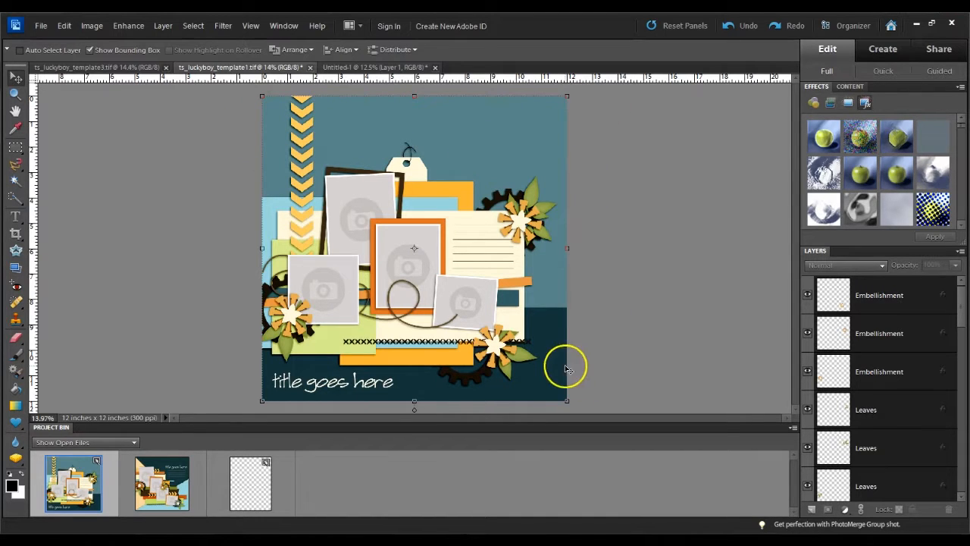
left_click(175, 489)
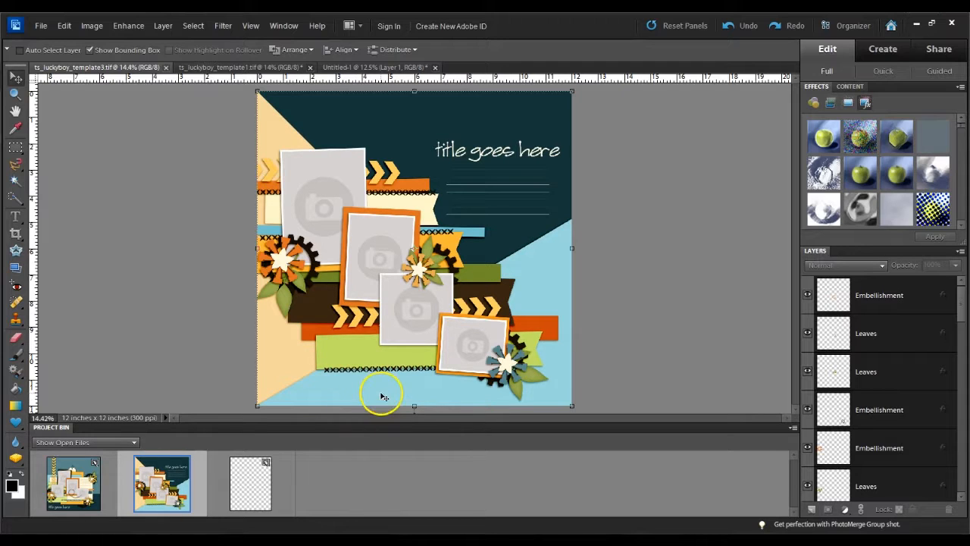
left_click(262, 492)
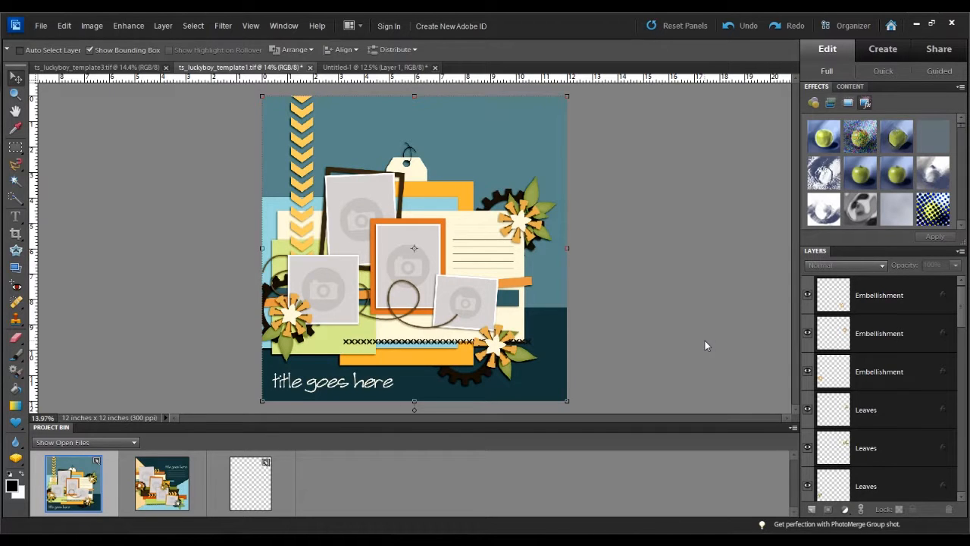
Step: Resize ts_luckyboy_template1.tif to 11 by 11 inches at 300 pixels/inch with image resampling turned on
left_click(94, 29)
mouse_move(98, 37)
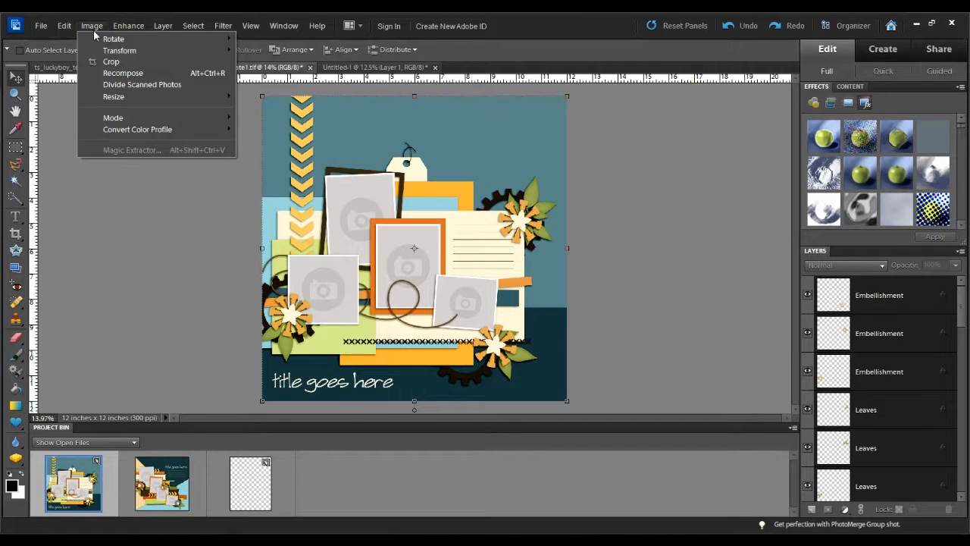
mouse_move(106, 100)
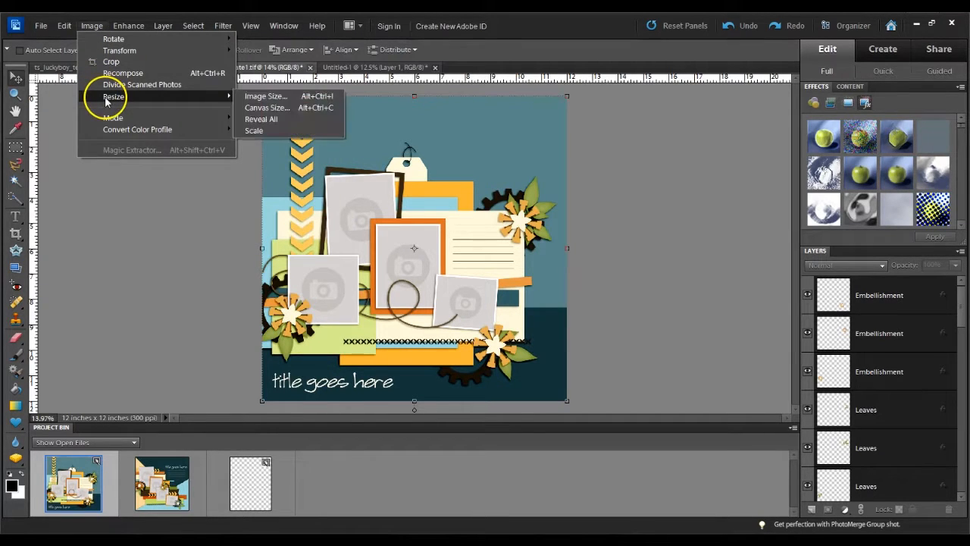
left_click(277, 98)
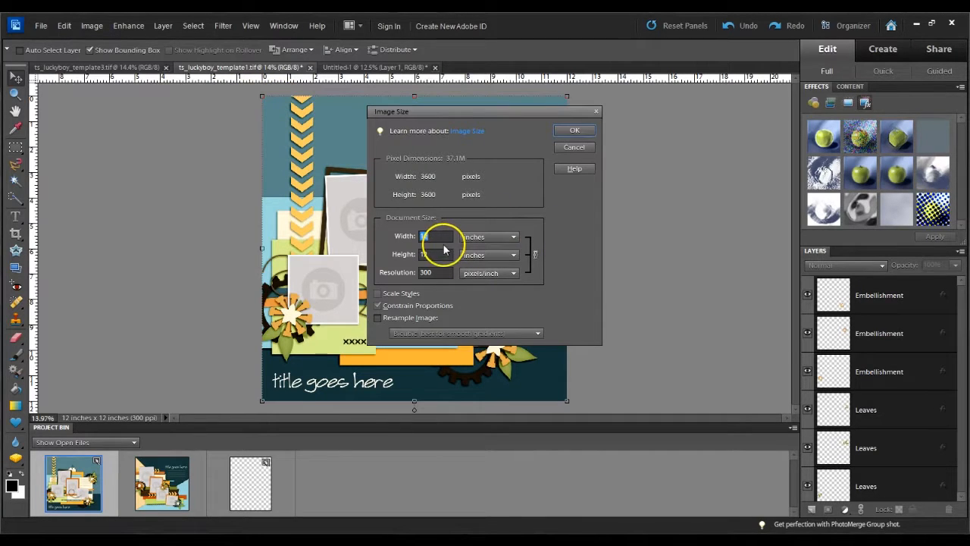
key("Tab")
key("Tab")
key("shift+Tab")
type("11")
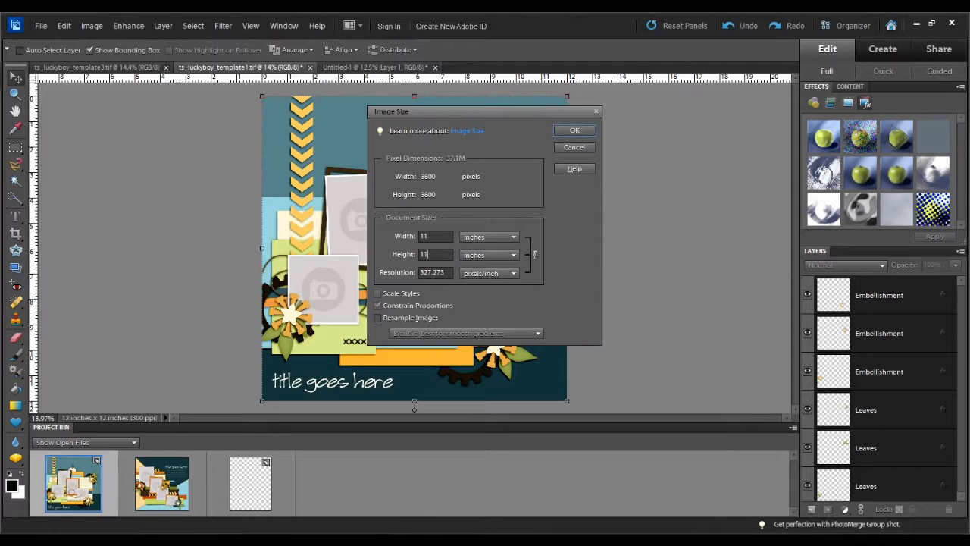
key("alt+i")
double_click(432, 272)
type("300")
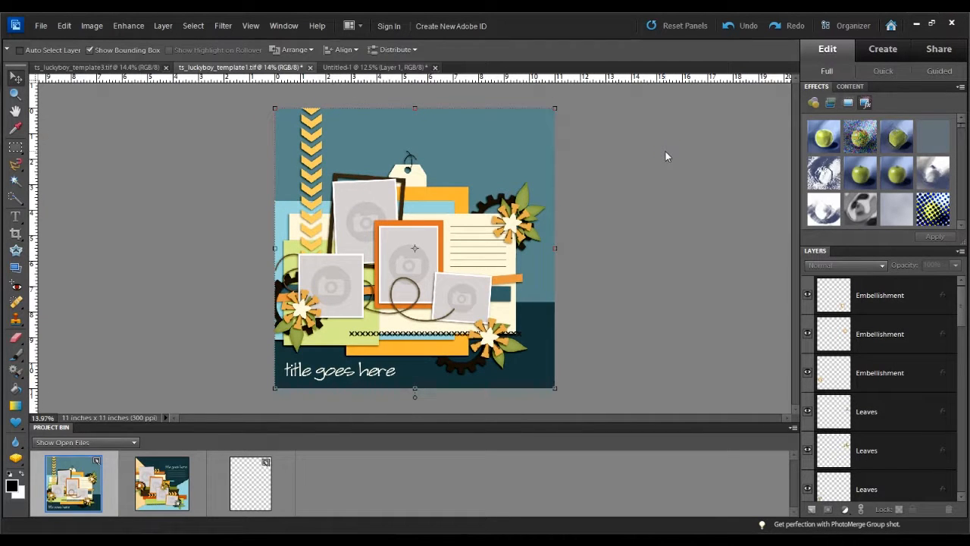
Step: Select all template layers from the topmost Embellishment down to Background and copy them into the blank Untitled-1 page
left_click(883, 297)
left_click(925, 290)
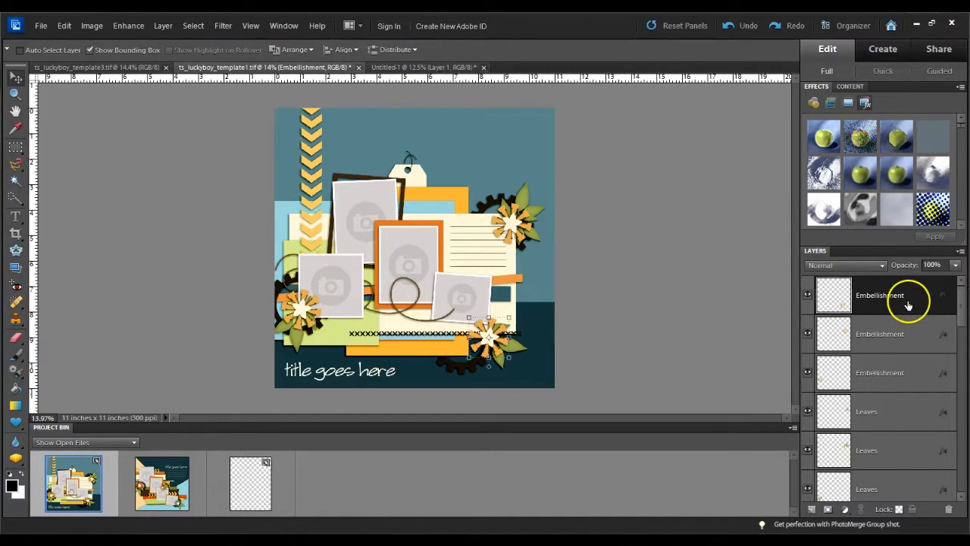
left_click_drag(960, 301, 957, 472)
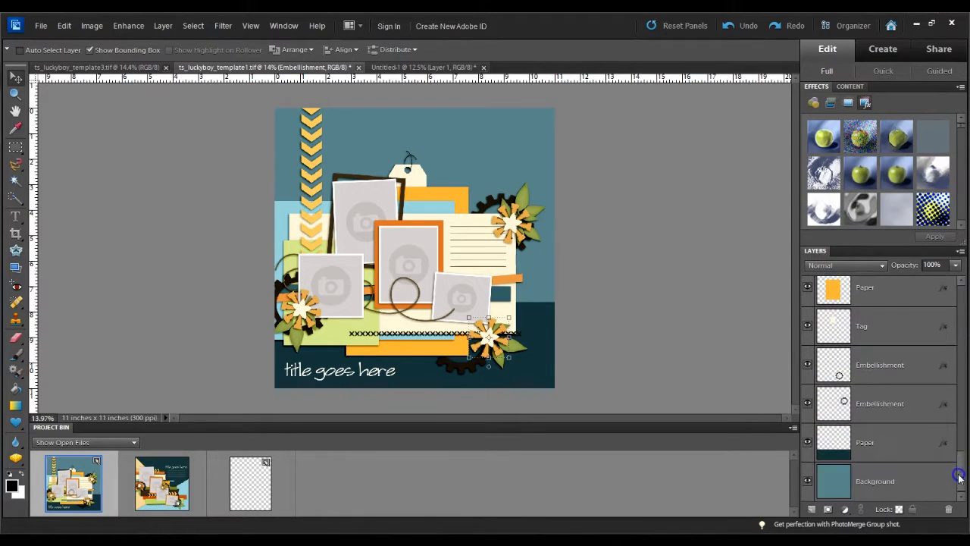
left_click(903, 479)
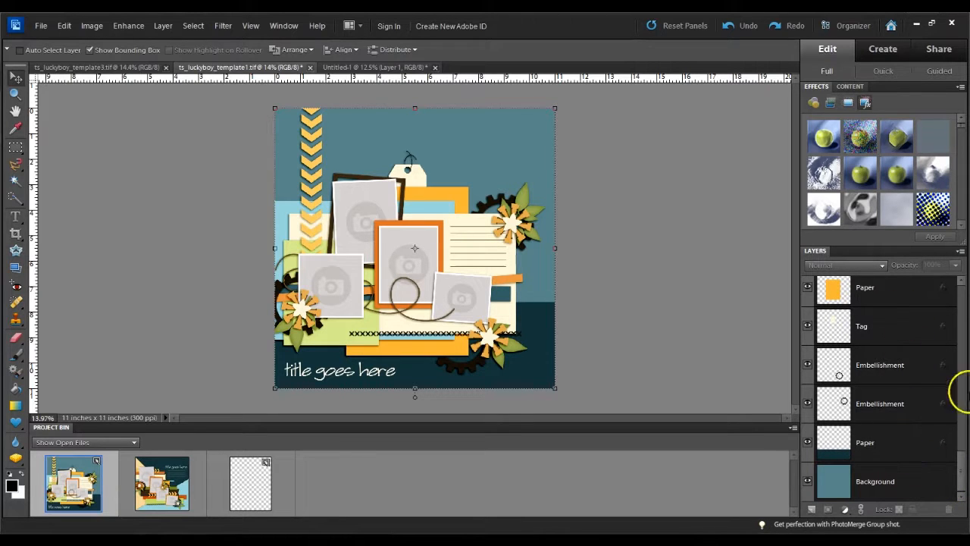
mouse_move(963, 474)
left_mouse_down()
mouse_move(966, 301)
mouse_move(962, 480)
left_mouse_up()
left_click(346, 124)
left_click(343, 125)
left_click_drag(340, 123, 254, 483)
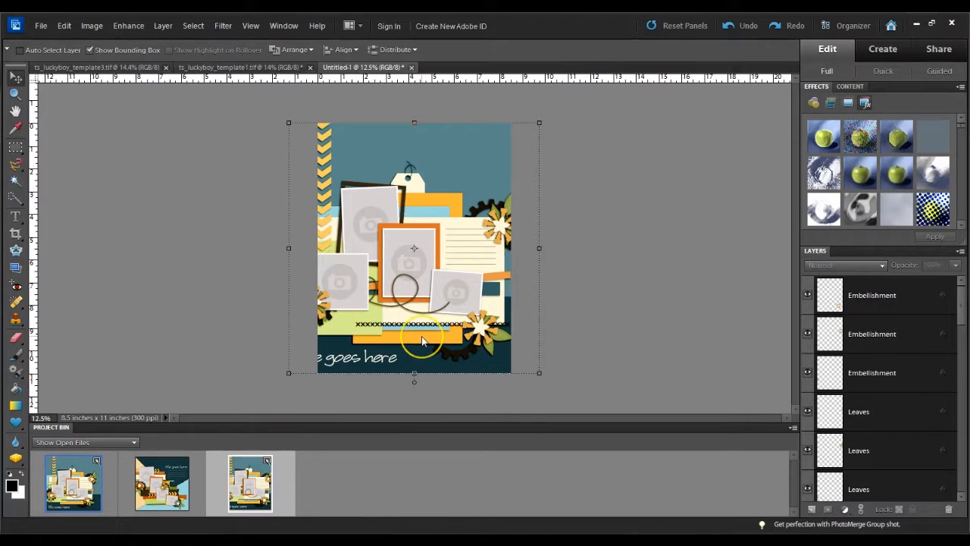
Step: Shift the placed template layers to the right so their left edge meets the page's left edge
left_click(488, 314)
left_click(444, 254)
left_click_drag(347, 138, 378, 143)
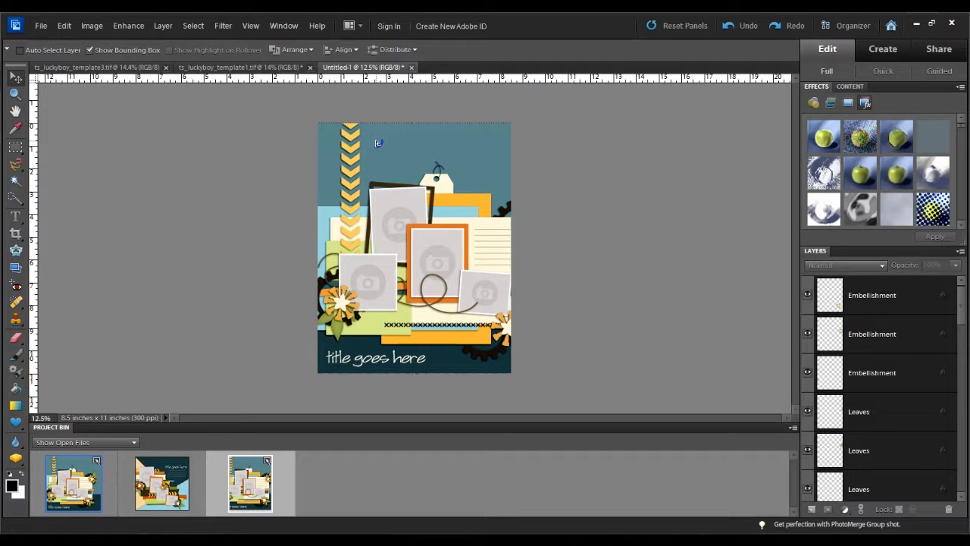
left_click(407, 145)
left_click(452, 227)
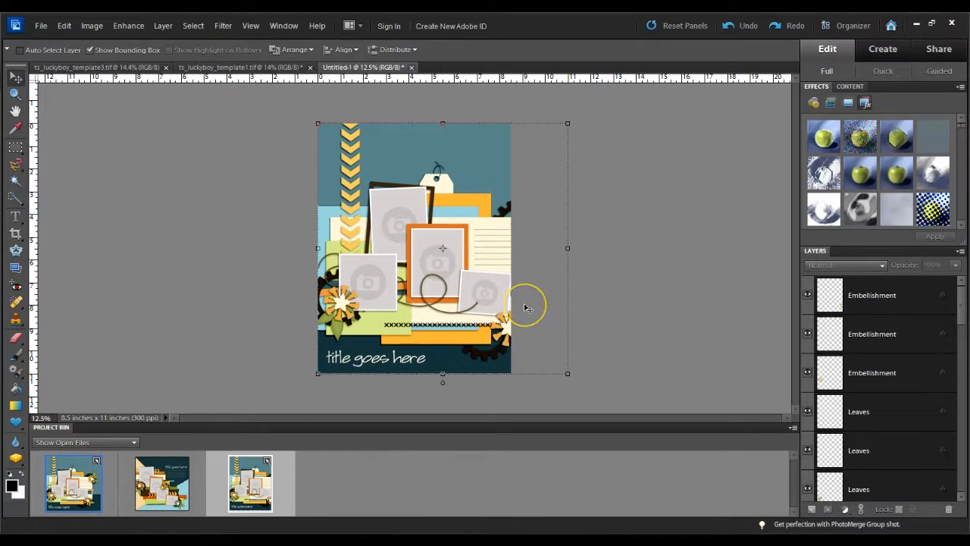
Step: Remove the Background, the dark Paper layer above it and the Arrows layer from the layer selection
scroll(910, 383, "down", 2)
scroll(914, 390, "down", 8)
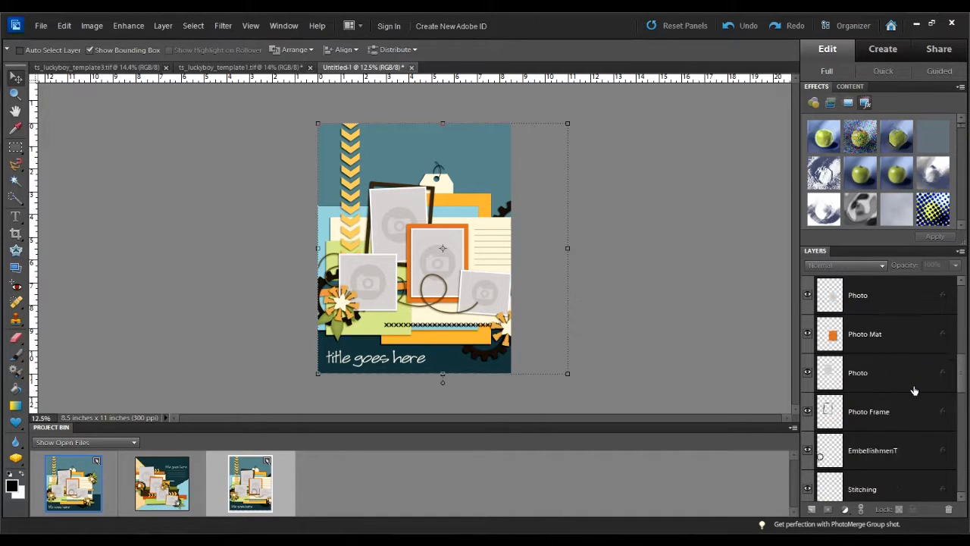
scroll(914, 390, "down", 10)
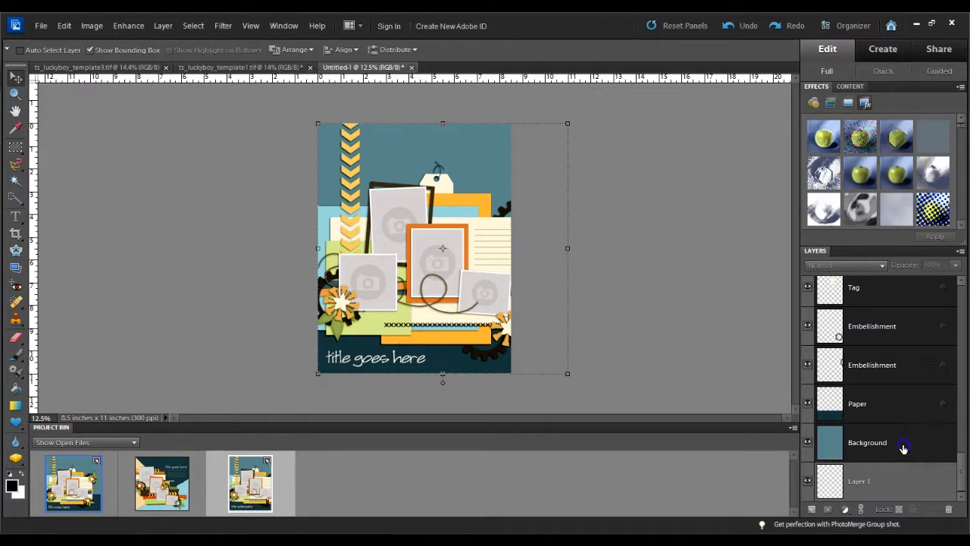
left_click(905, 447, "ctrl")
left_click(899, 399, "ctrl")
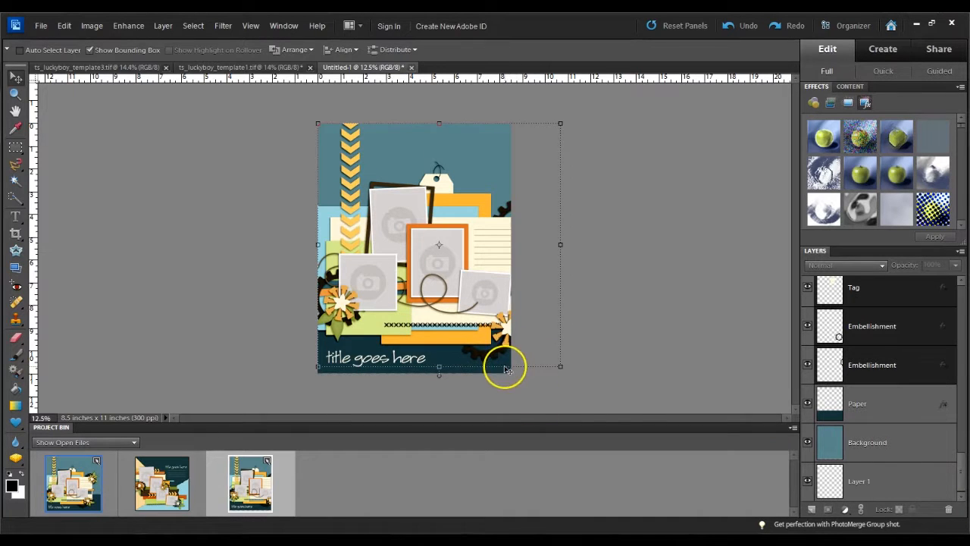
scroll(932, 425, "up", 5)
left_click(899, 442, "ctrl")
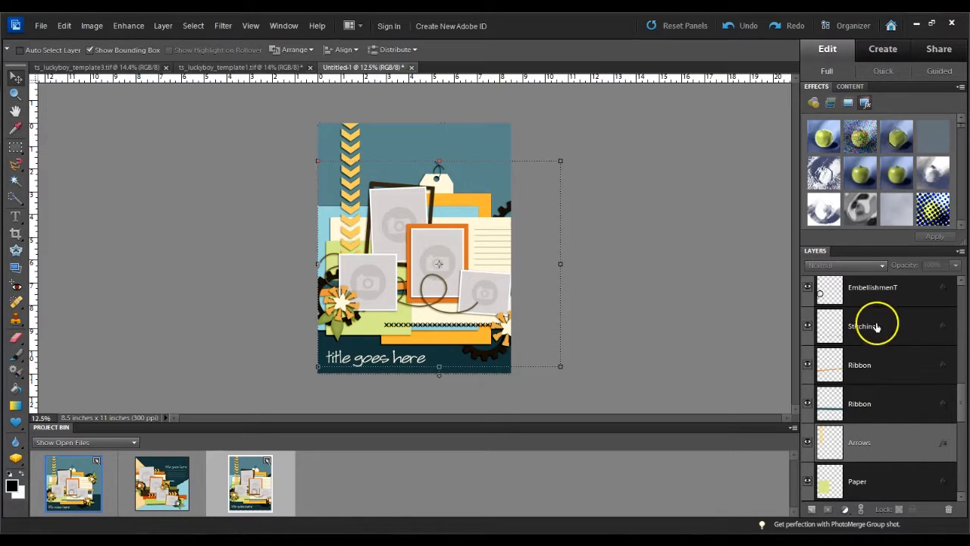
Step: Scale the selected layers proportionally to about 78.1% so the photo and embellishment cluster fits the page width
left_click(560, 160)
left_click_drag(560, 160, 550, 165)
left_click_drag(540, 169, 541, 170)
left_click_drag(545, 369, 531, 355)
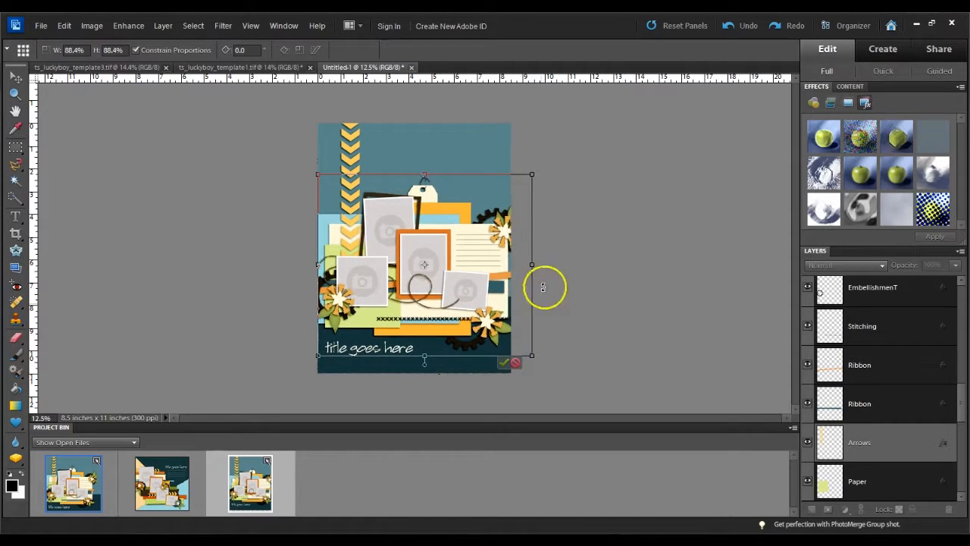
left_click_drag(533, 175, 522, 182)
left_click_drag(522, 354, 506, 347)
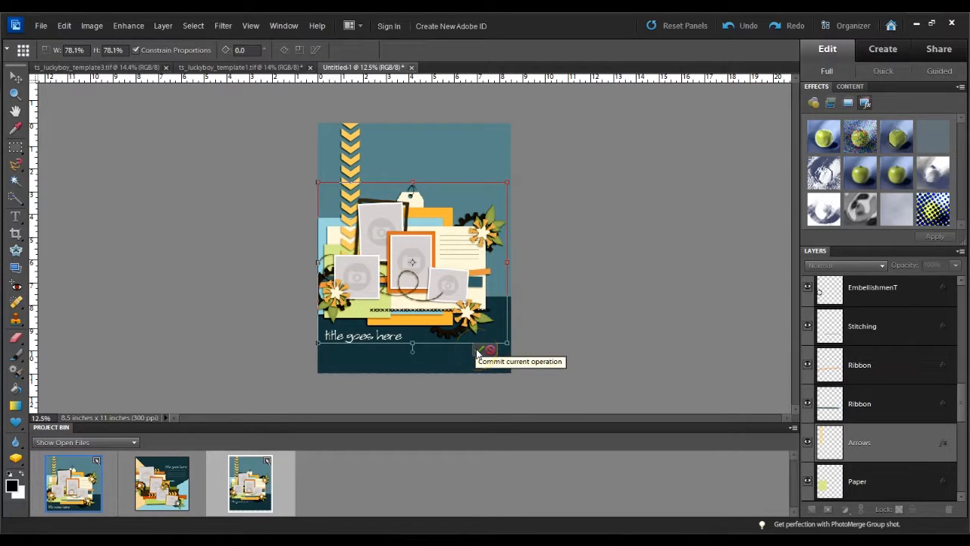
left_click(476, 352)
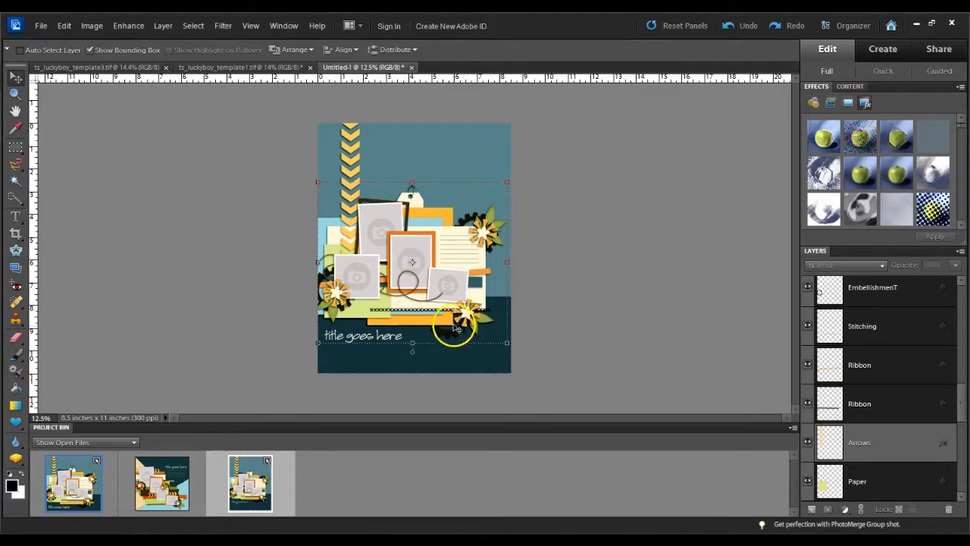
Step: Select the Arrows layer and try to scale the arrow strip without constrained proportions
left_click(353, 140)
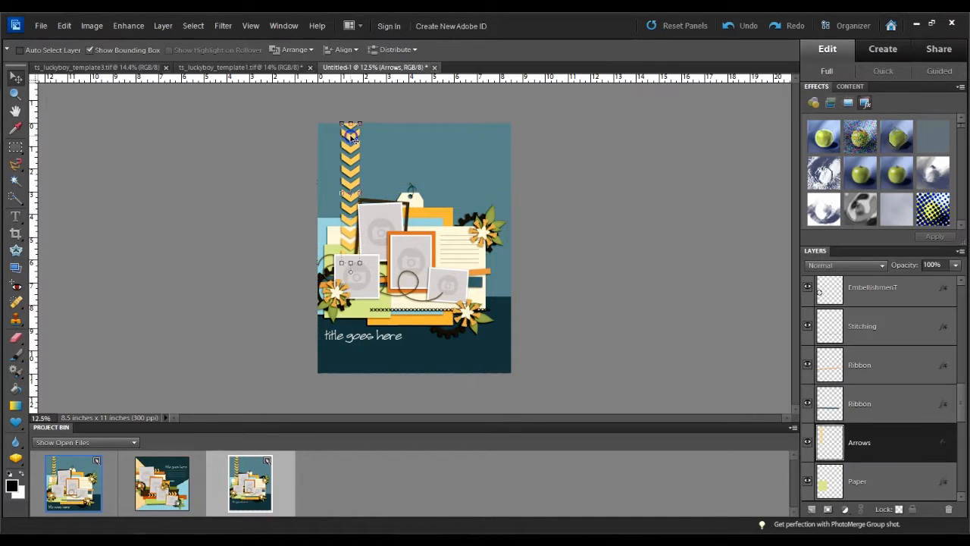
left_click(359, 264)
left_click_drag(359, 265, 354, 257)
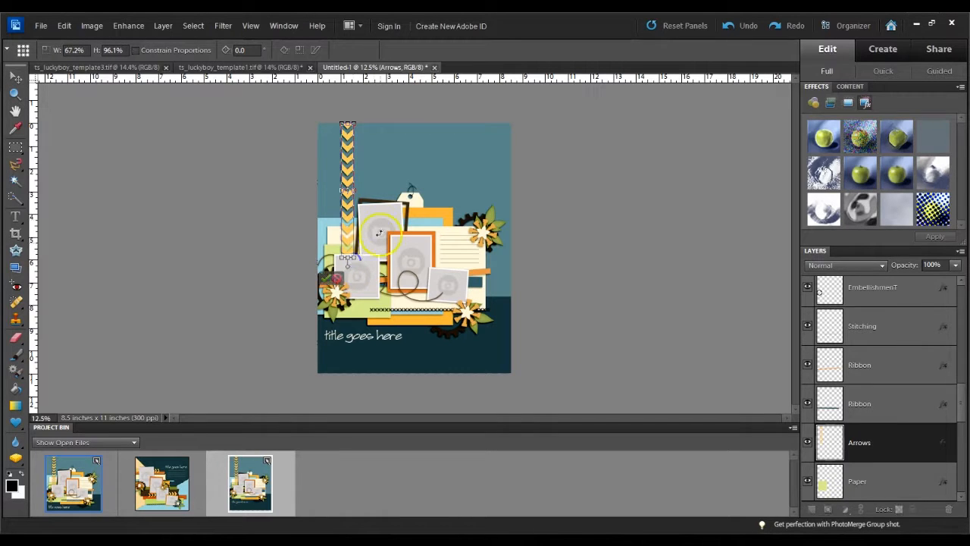
left_click(337, 277)
Step: Scale the arrow strip proportionally to about 93% and nudge it closer to the page's left edge
left_click(359, 263)
left_click_drag(359, 263, 358, 253)
key("Left")
key("Left")
key("Left")
key("Left")
key("Left")
key("Left")
key("Left")
key("Left")
key("Left")
key("Left")
key("Left")
key("Left")
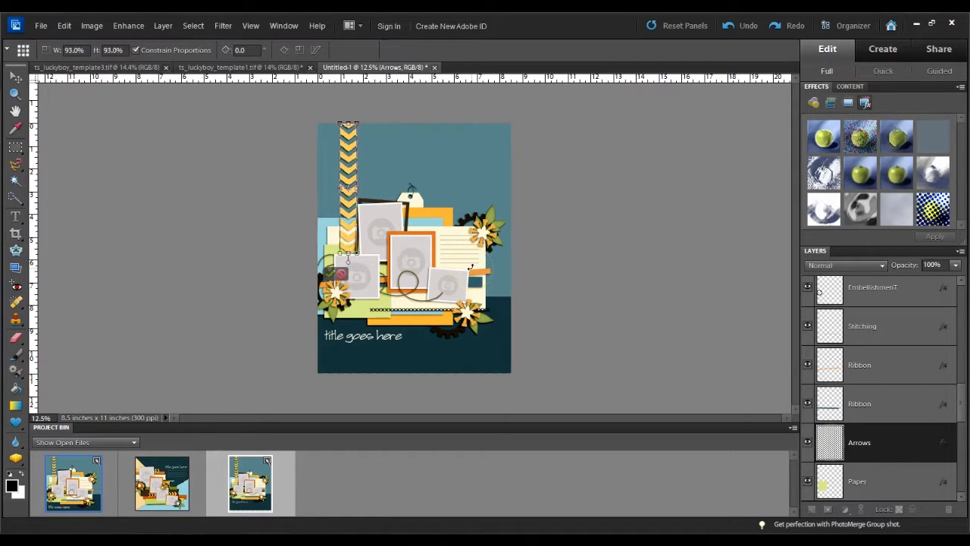
key("Left")
key("Left")
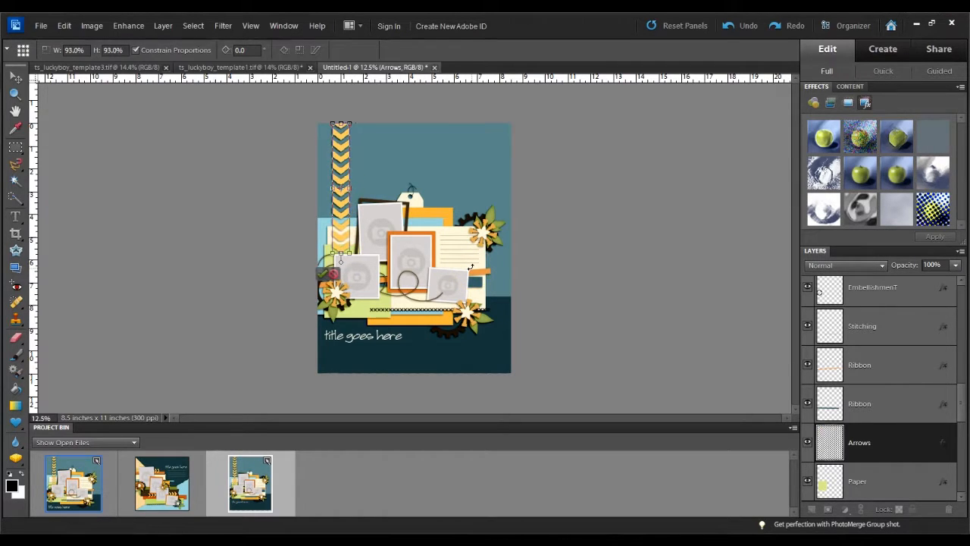
key("Return")
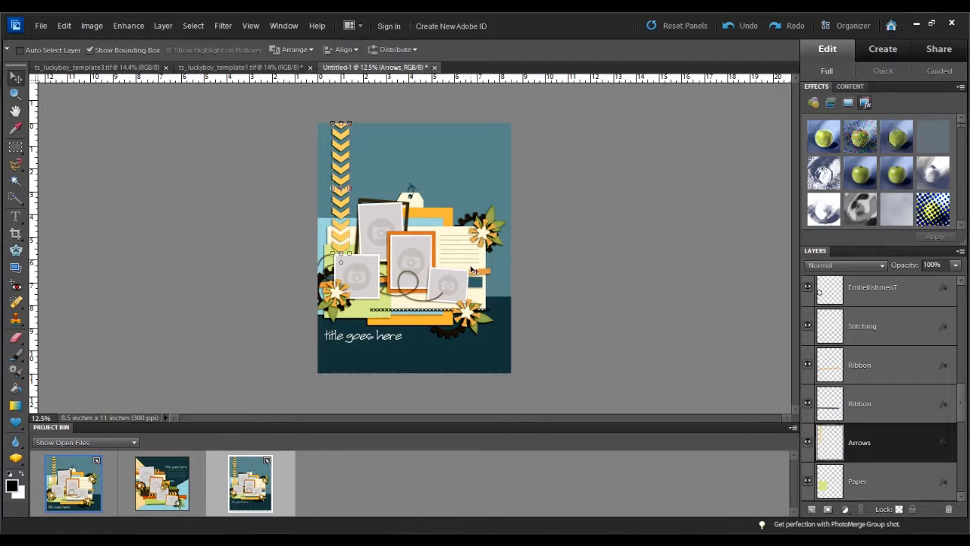
Step: Delete all the template layers from the topmost Embellishment to Background in Untitled-1, keeping only the empty Layer 1
left_click(593, 270)
scroll(566, 296, "up", 1)
scroll(563, 299, "up", 1)
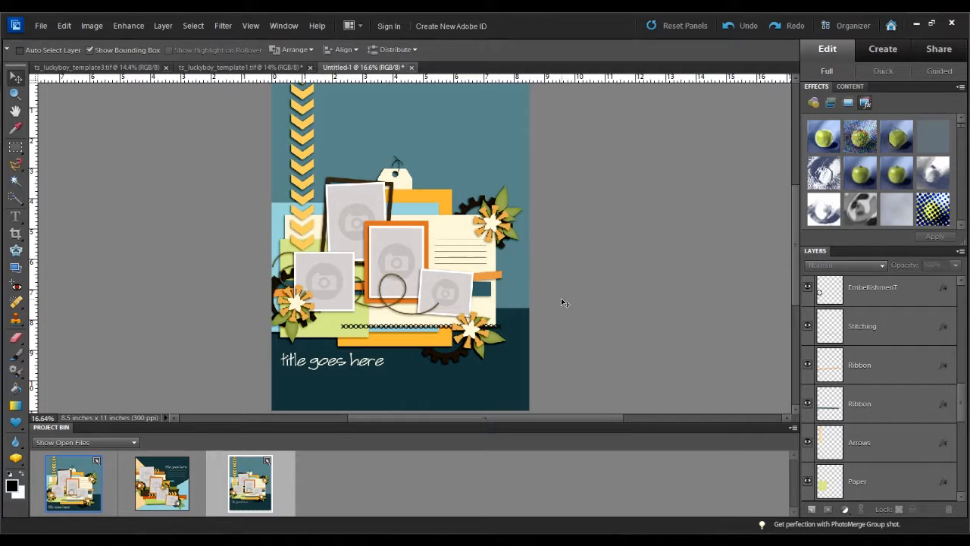
left_click(795, 258)
left_click(888, 304)
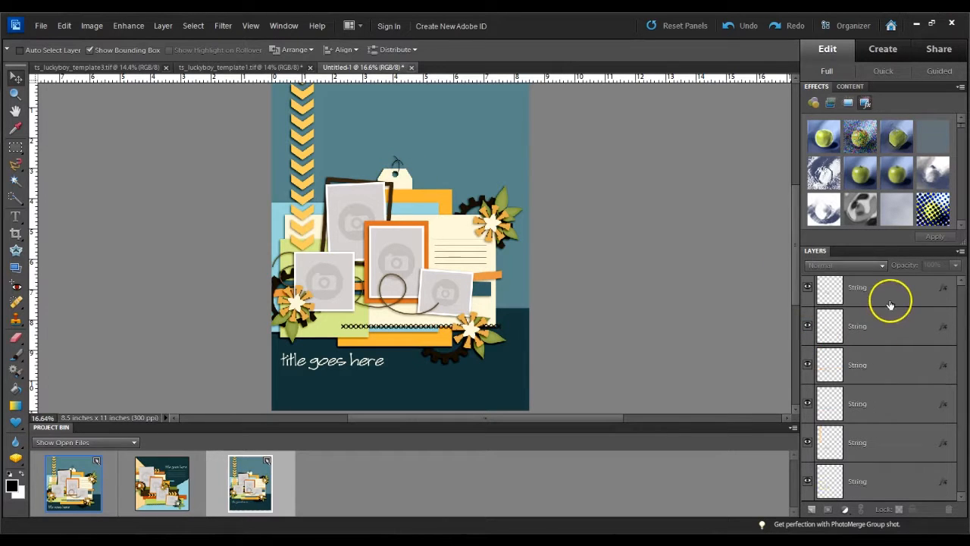
scroll(897, 363, "down", 5)
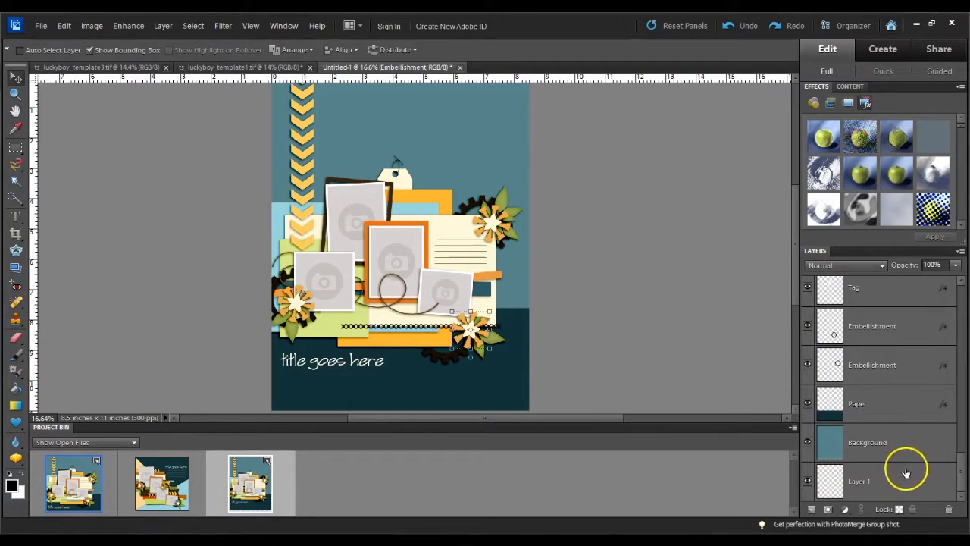
left_click(903, 455, "shift")
left_click(947, 512)
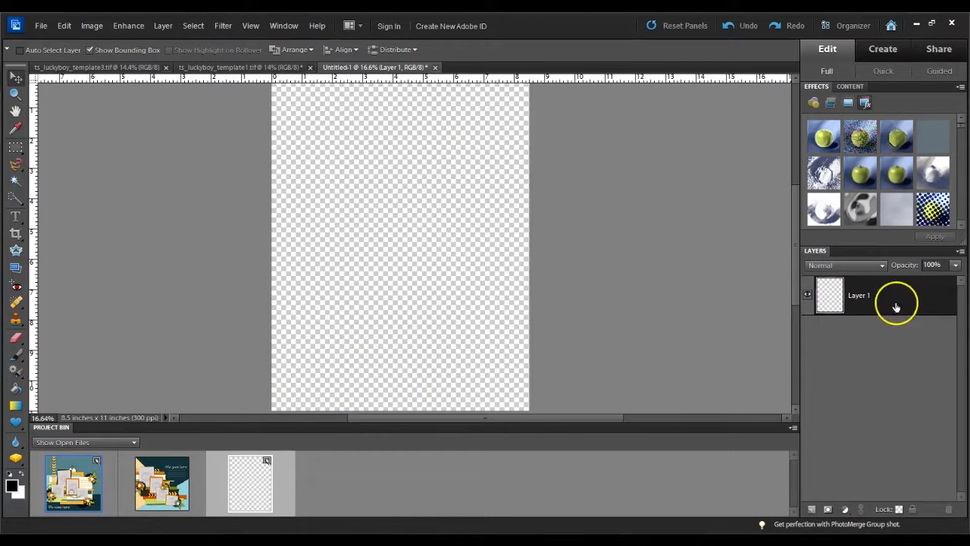
Step: Resize ts_luckyboy_template3.tif to 11 by 11 inches
left_click(167, 502)
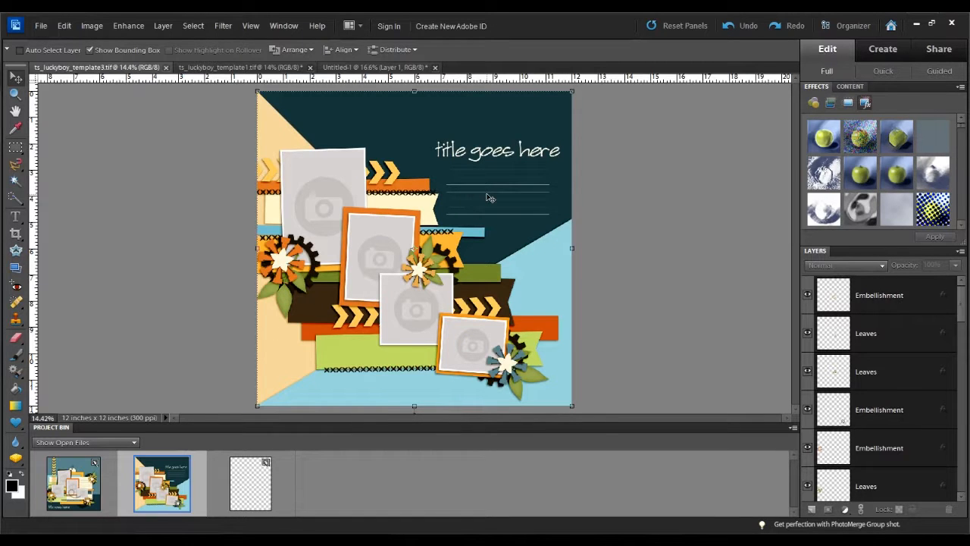
left_click(92, 26)
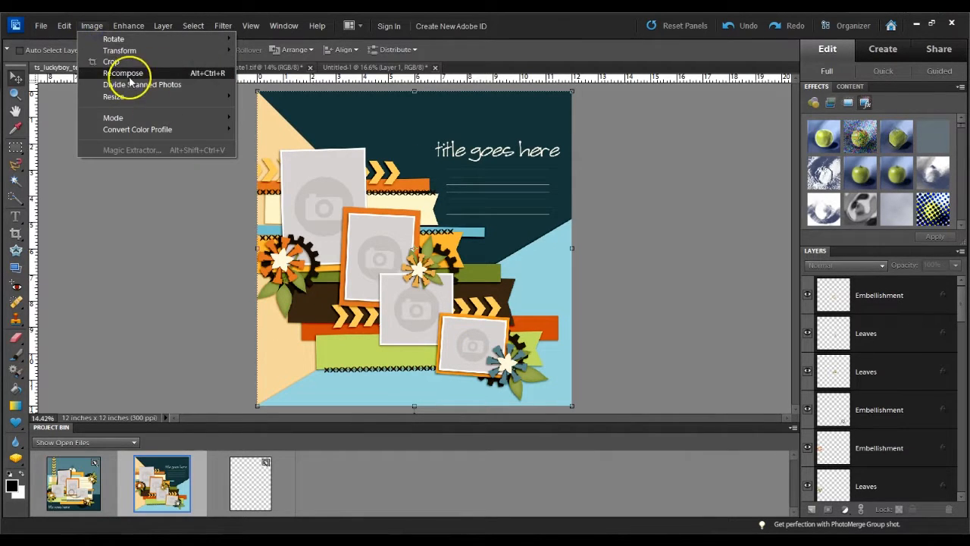
mouse_move(140, 100)
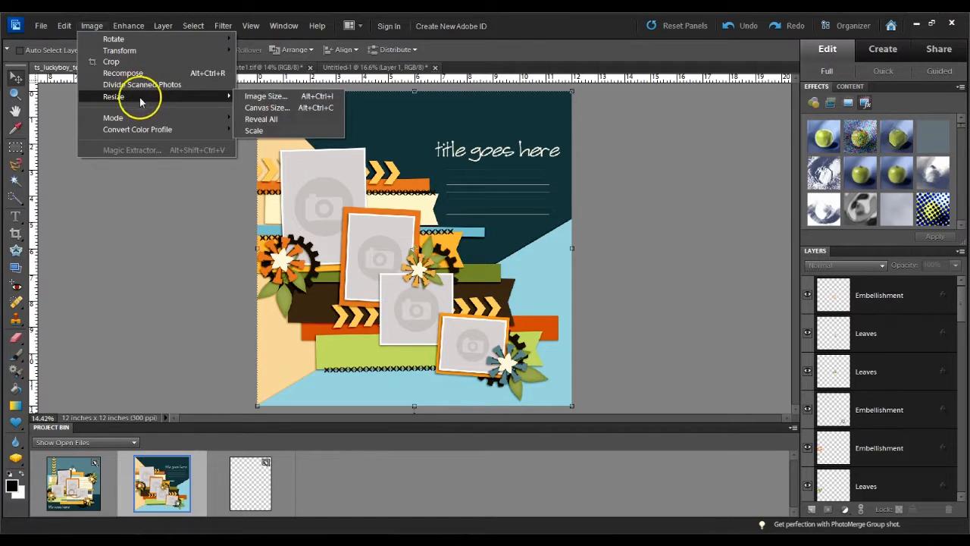
left_click(265, 96)
left_click(443, 237)
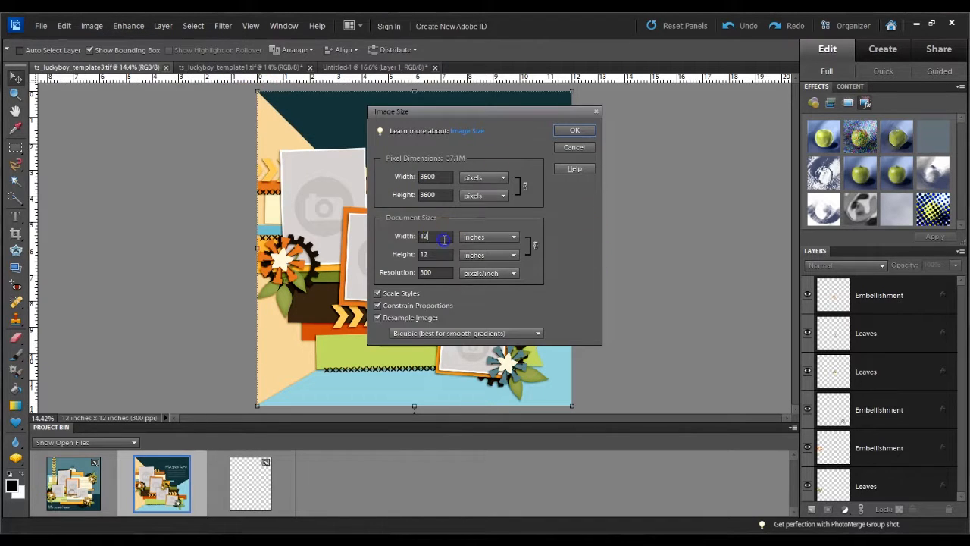
key("Return")
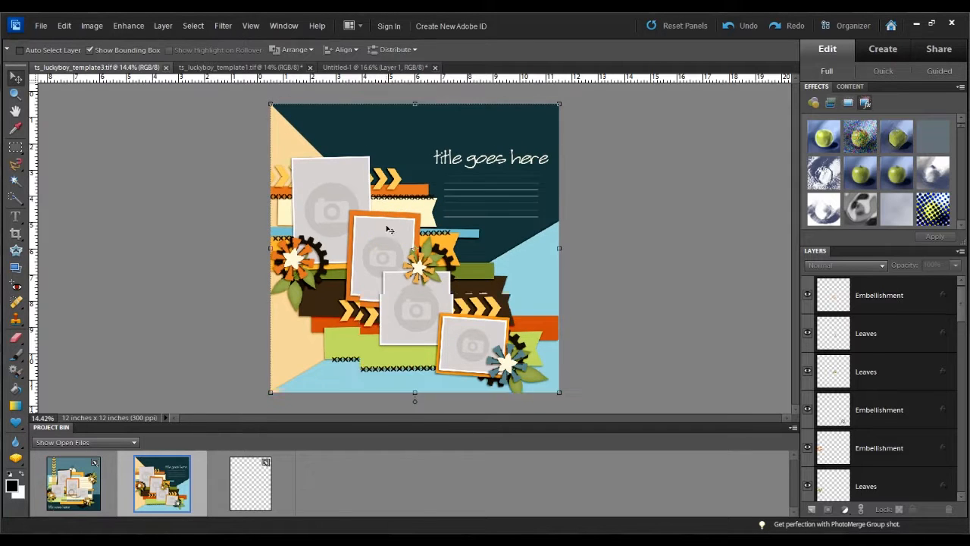
Step: Copy all layers of ts_luckyboy_template3.tif, from the topmost Embellishment to Background, into the Untitled-1 document
left_click(912, 325)
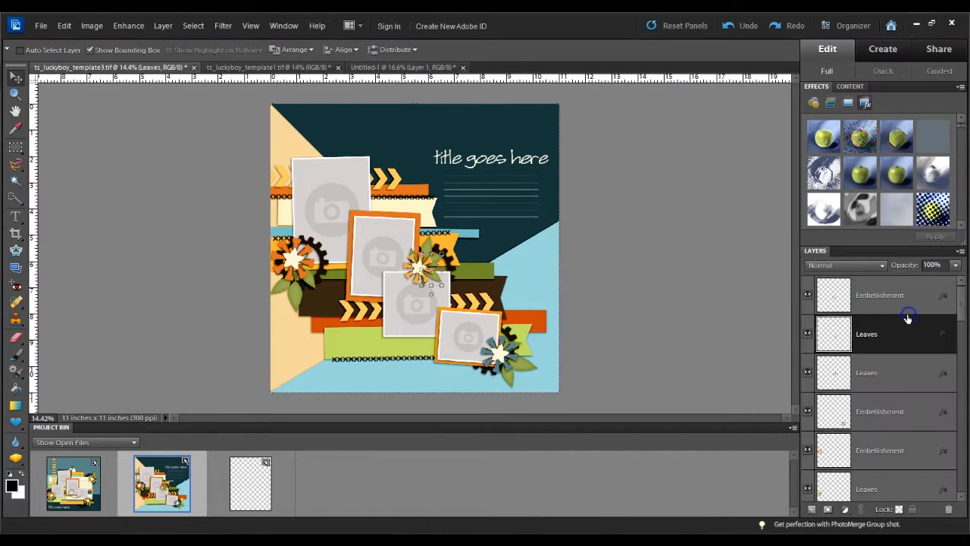
left_click(901, 305)
scroll(916, 411, "down", 10)
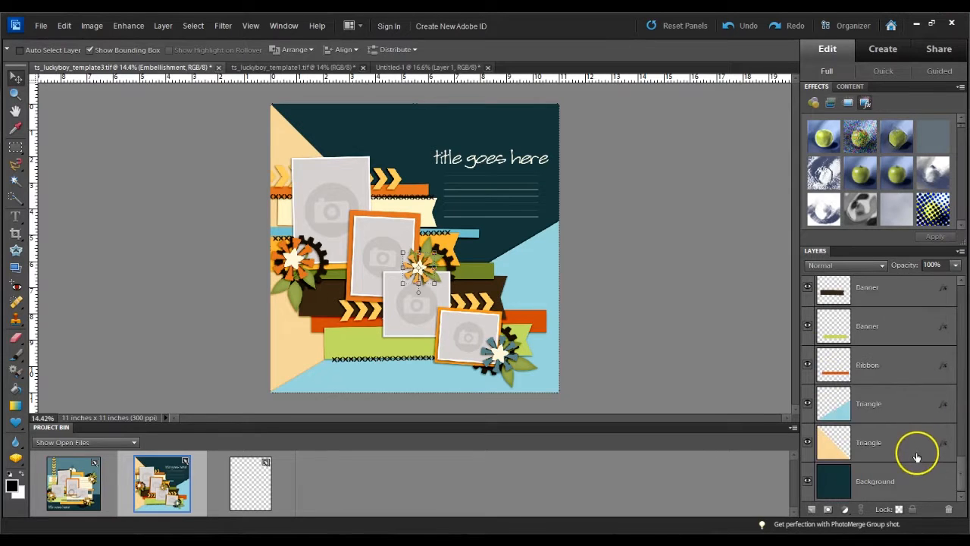
left_click(911, 482, "shift")
left_click_drag(386, 245, 310, 443)
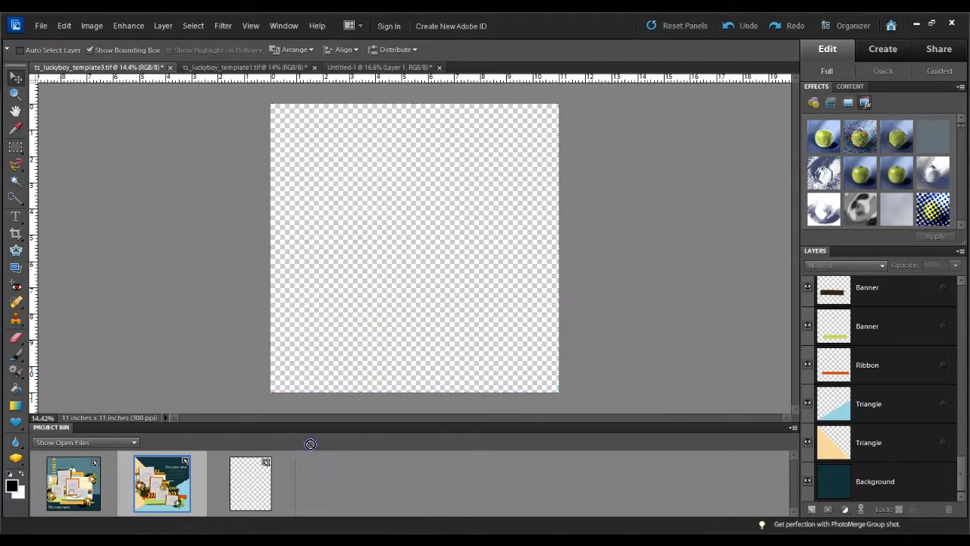
left_click_drag(266, 493, 261, 493)
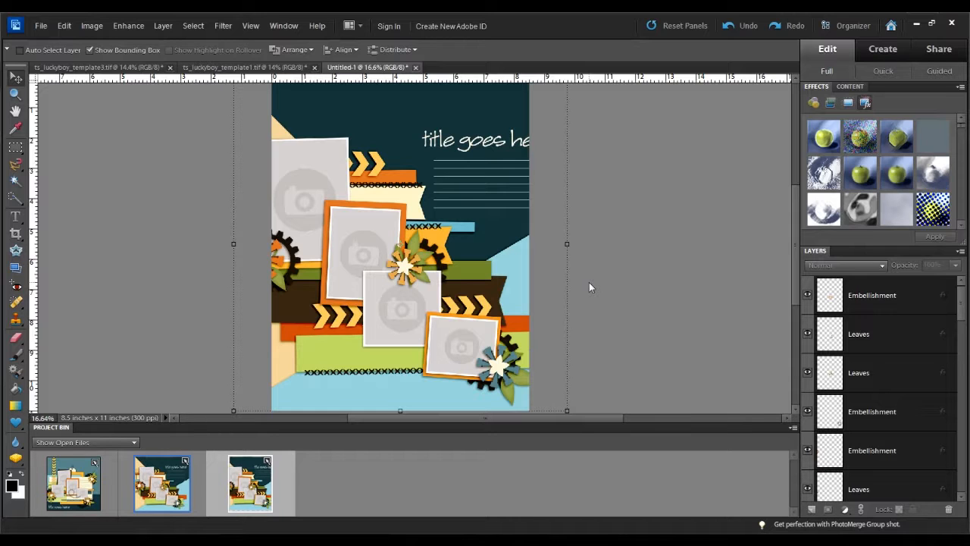
Step: Scale all the copied layers except Background proportionally to 77.7% so they fit the page width along the bottom edge
scroll(895, 404, "down", 5)
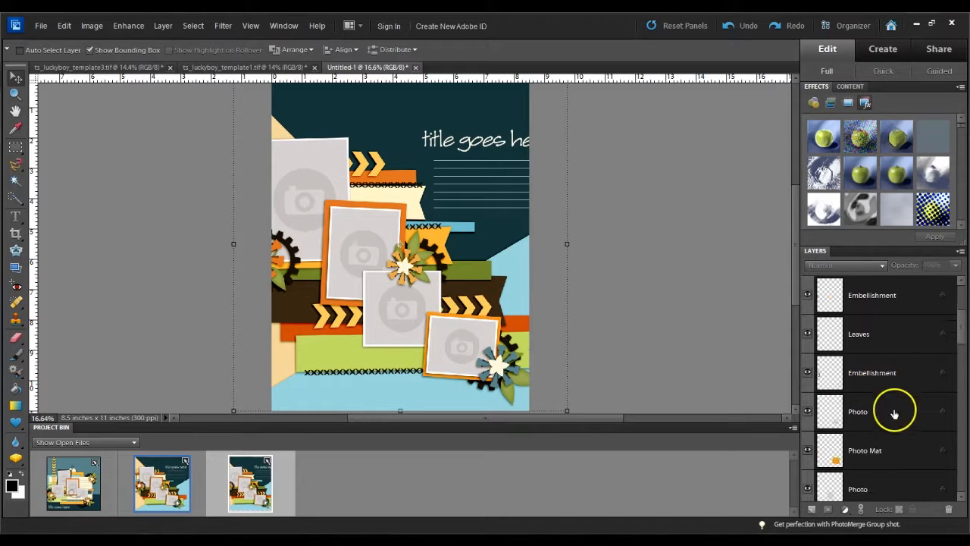
scroll(898, 424, "down", 5)
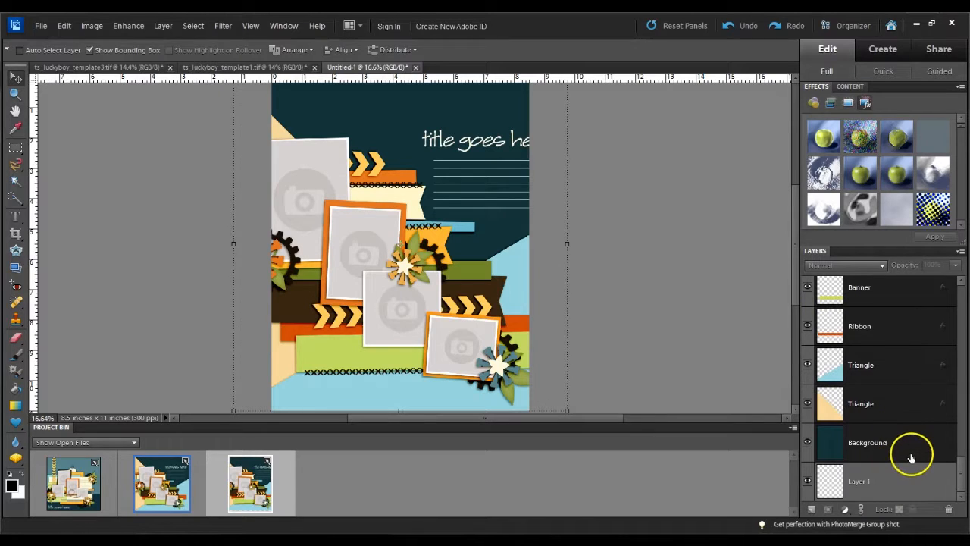
left_click(917, 451, "ctrl")
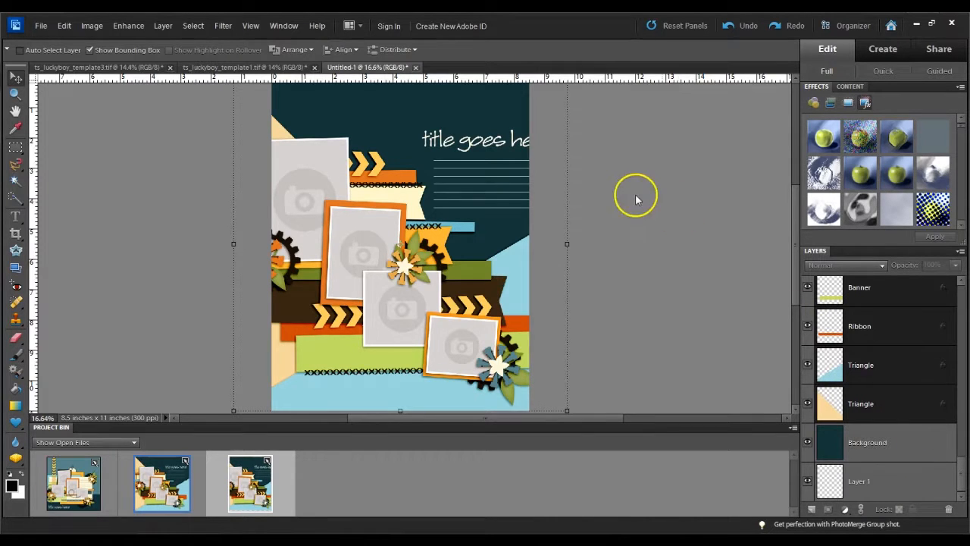
key("ctrl+minus")
key("ctrl+t")
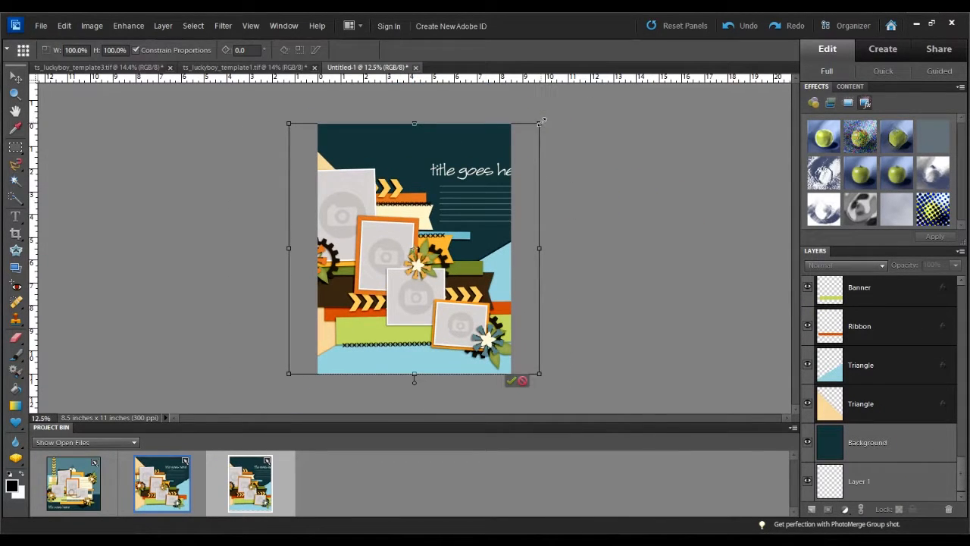
left_click_drag(540, 123, 514, 130)
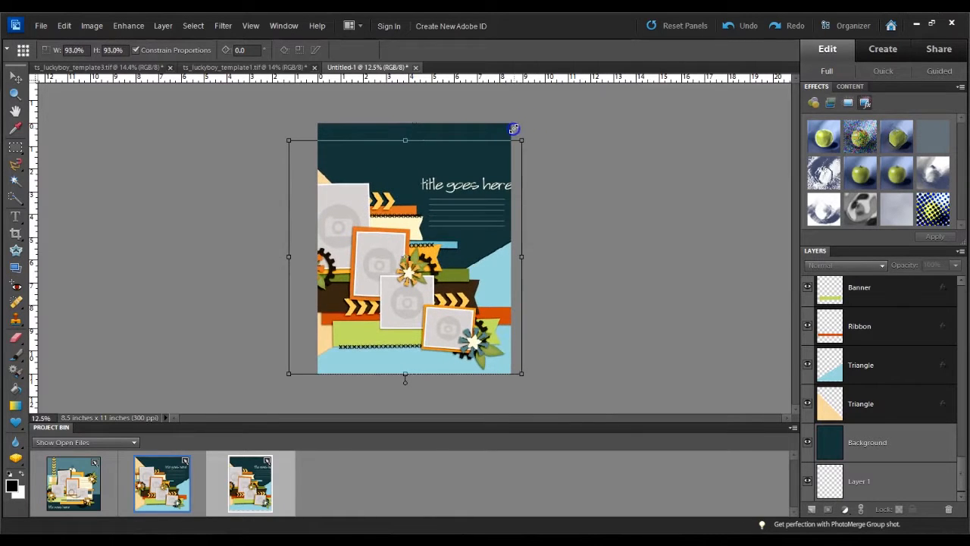
left_click_drag(286, 139, 325, 154)
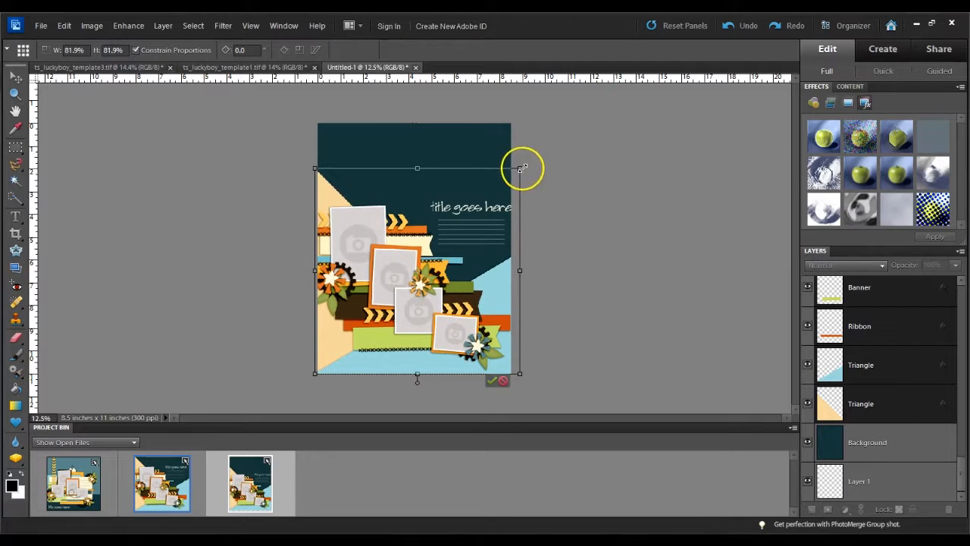
left_click_drag(522, 168, 511, 171)
left_click_drag(316, 174, 319, 174)
left_click_drag(505, 186, 510, 179)
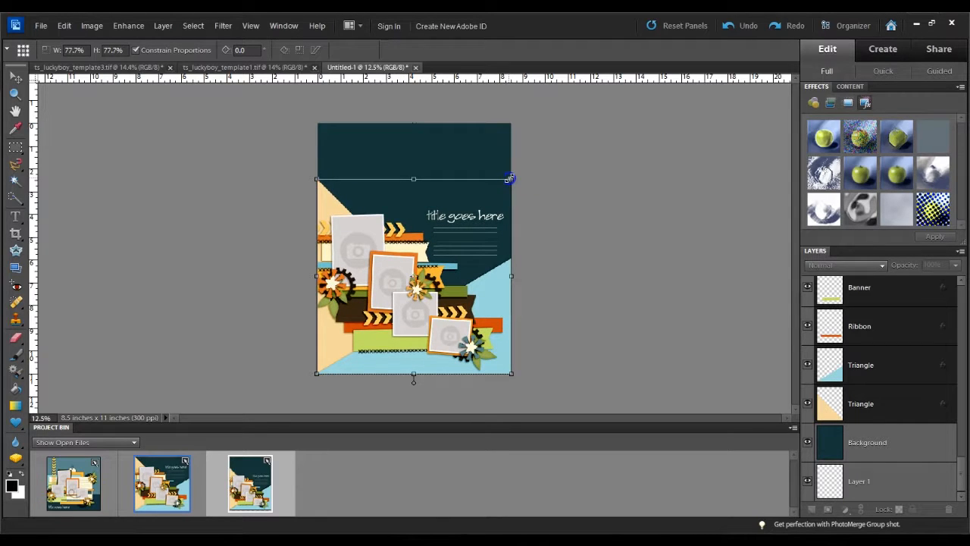
left_click_drag(510, 178, 509, 178)
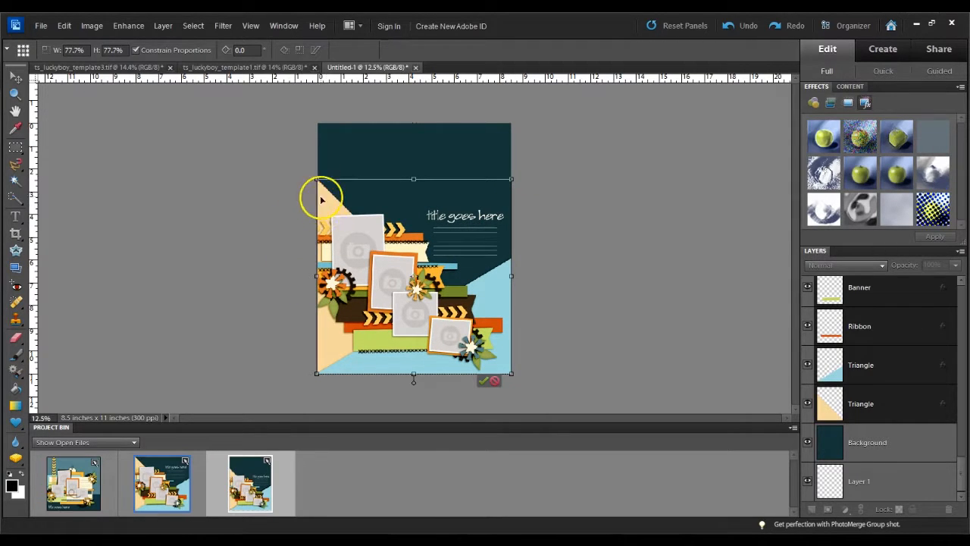
left_click(482, 380)
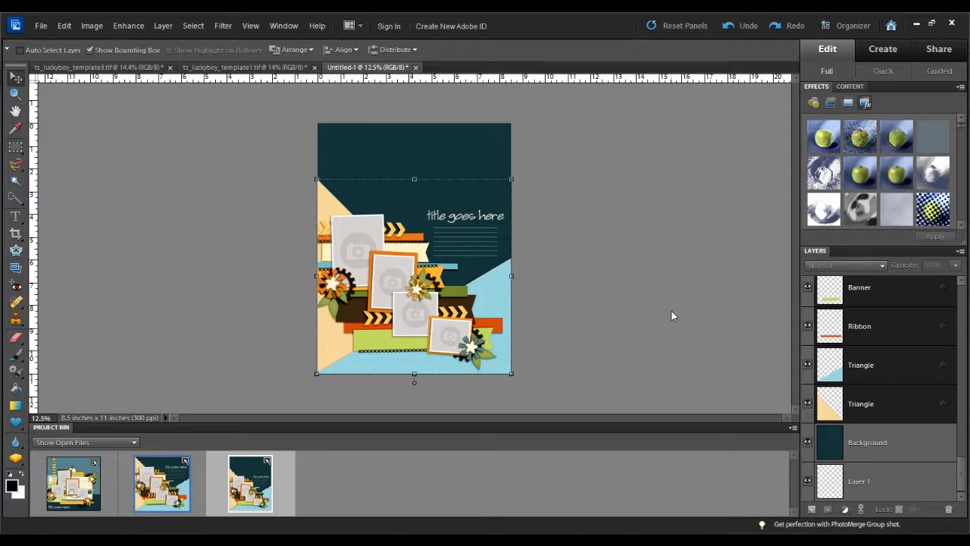
Step: Stretch the tan Triangle layer to 128.7% height without constrained proportions so it reaches the page's top edge
left_click(881, 400)
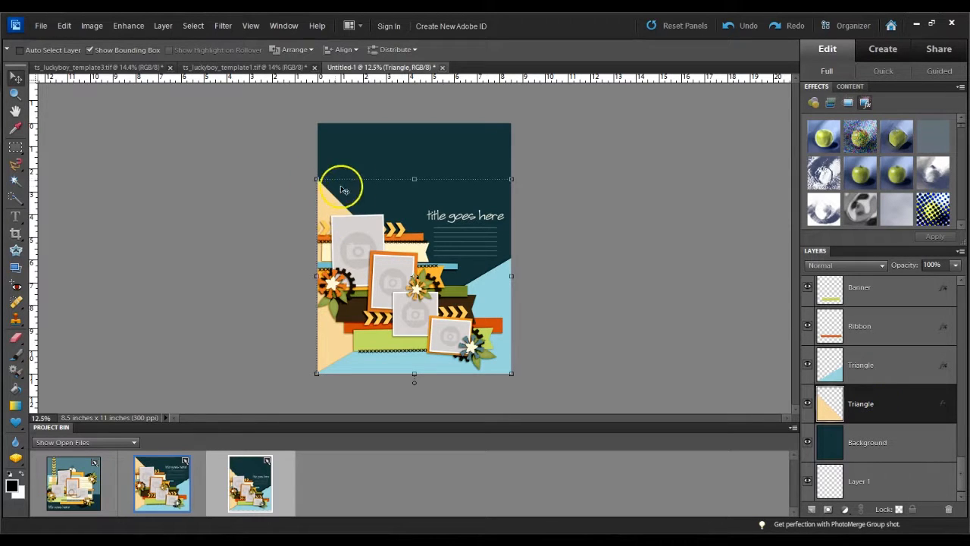
left_click(412, 178)
left_click(135, 50)
left_click_drag(411, 175, 411, 122)
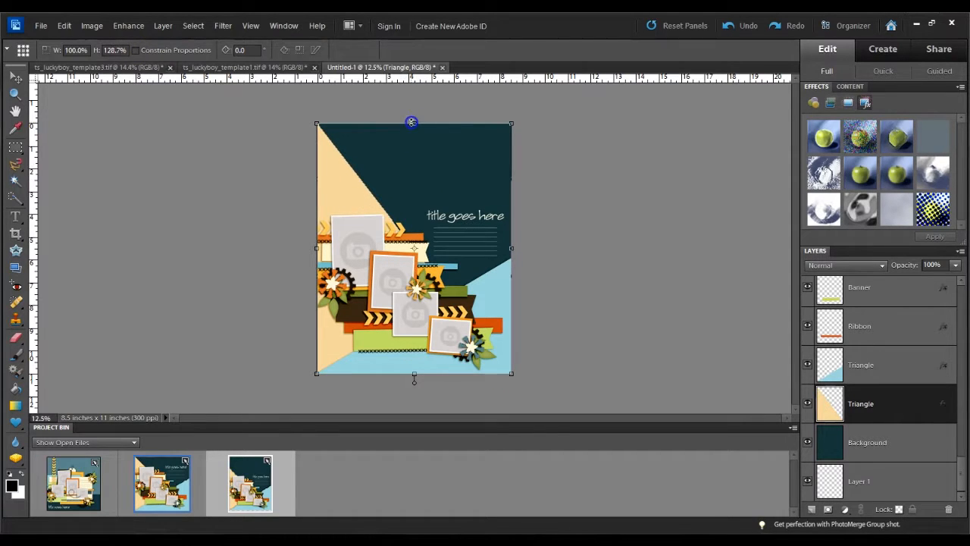
left_click(539, 381)
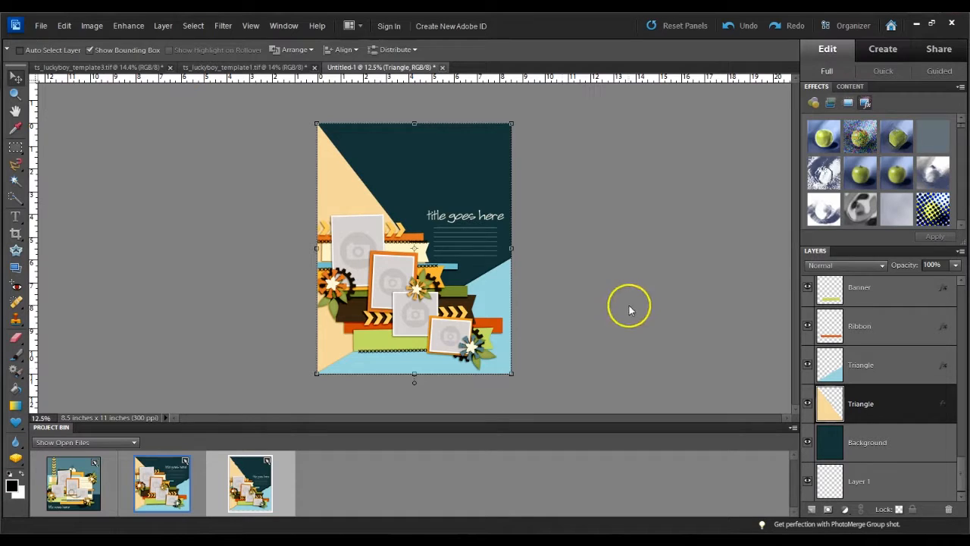
Step: Close the Untitled-1 document without saving its changes
scroll(531, 292, "up", 2)
scroll(542, 284, "down", 1)
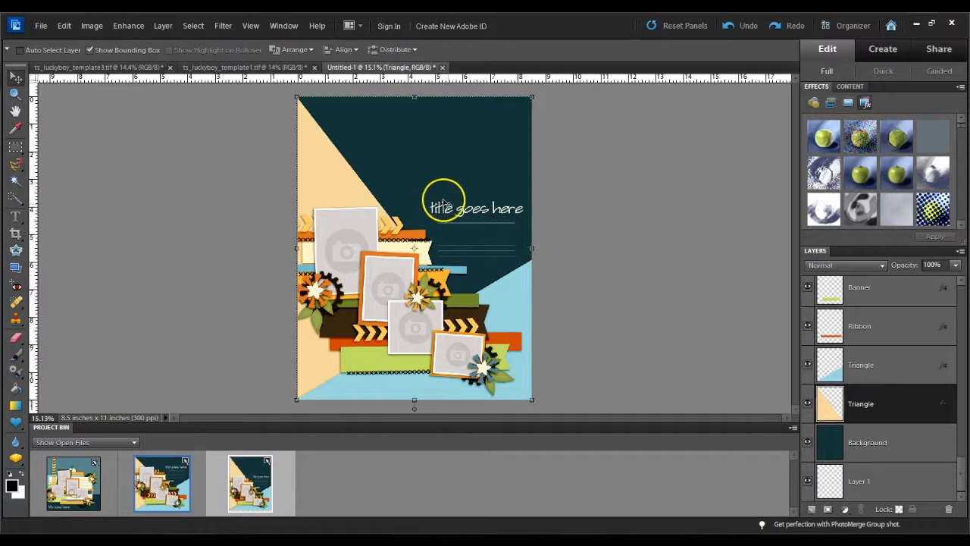
left_click(442, 67)
left_click(486, 219)
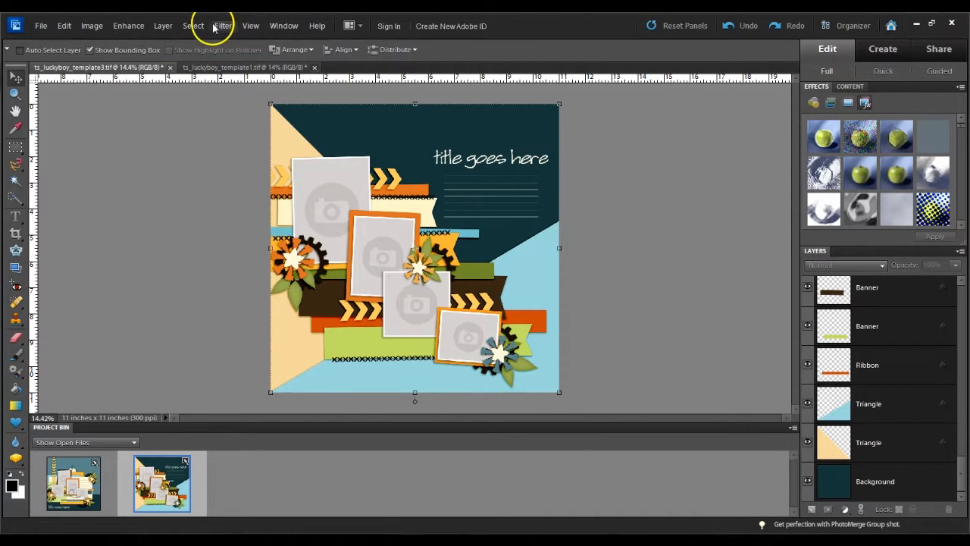
Step: Add a vertical guide at 8.5 inches to ts_luckyboy_template3.tif
left_click(276, 29)
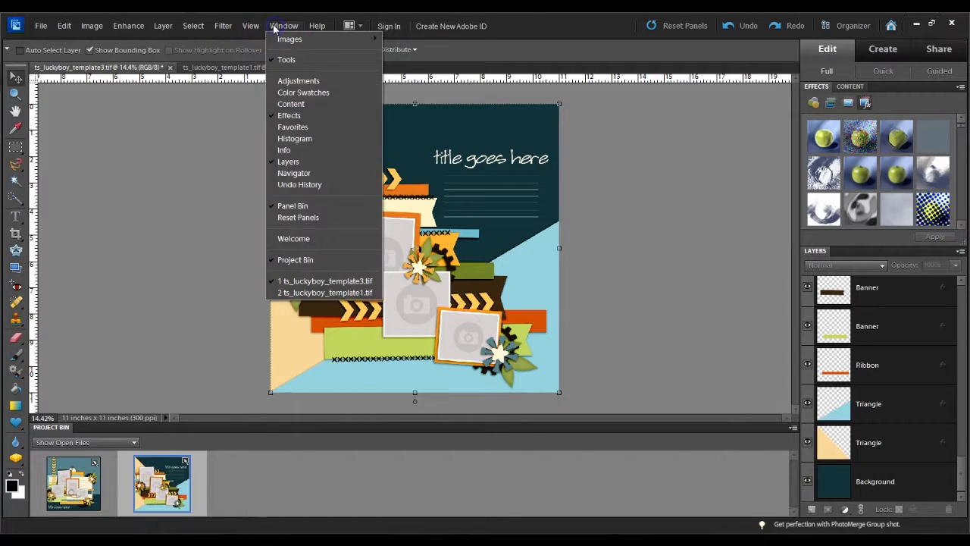
mouse_move(250, 26)
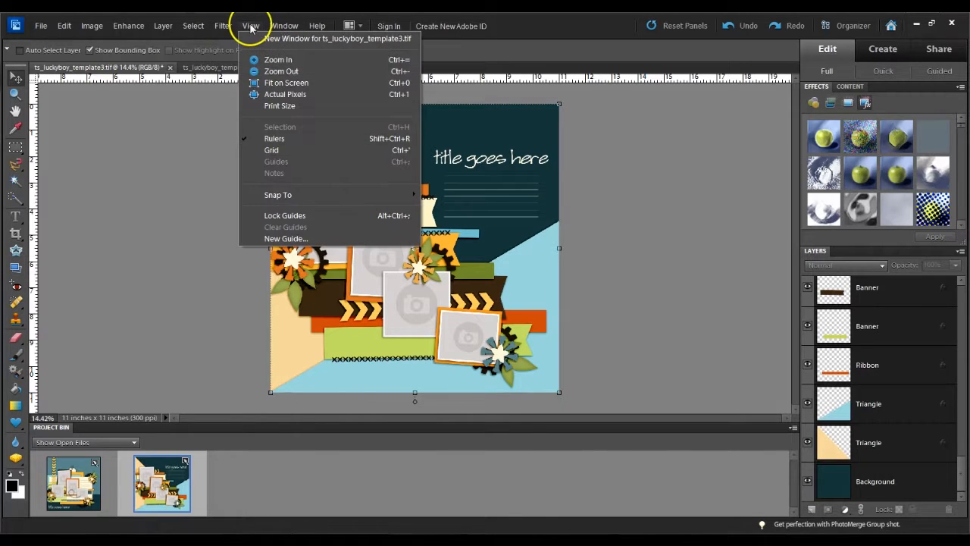
left_click(287, 238)
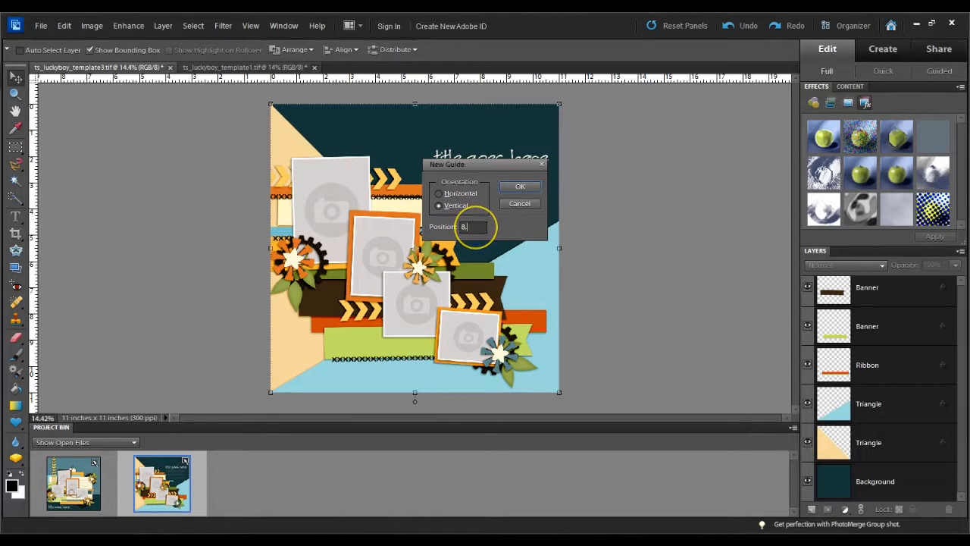
key("Return")
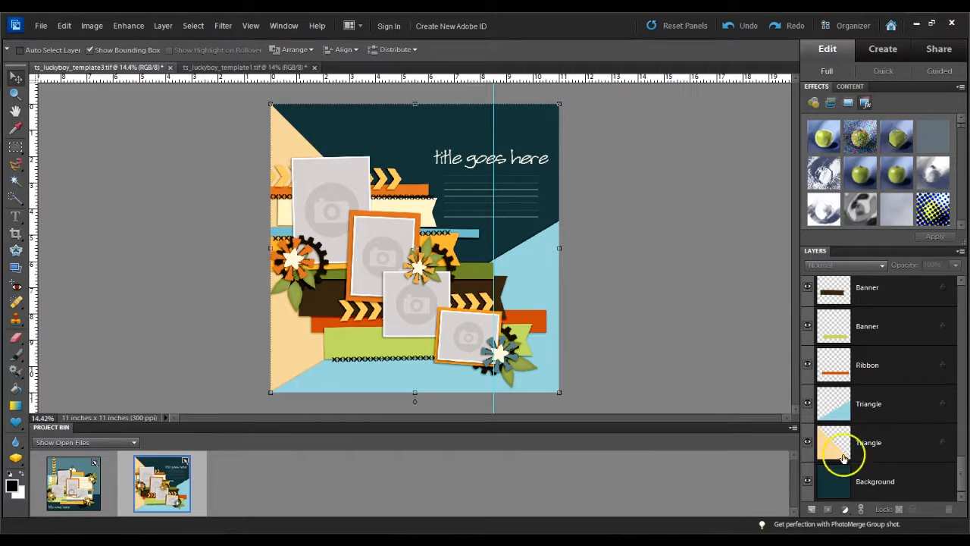
Step: Narrow the light blue Triangle layer to 77.6% width, bringing its right edge to the vertical guide
left_click(889, 405)
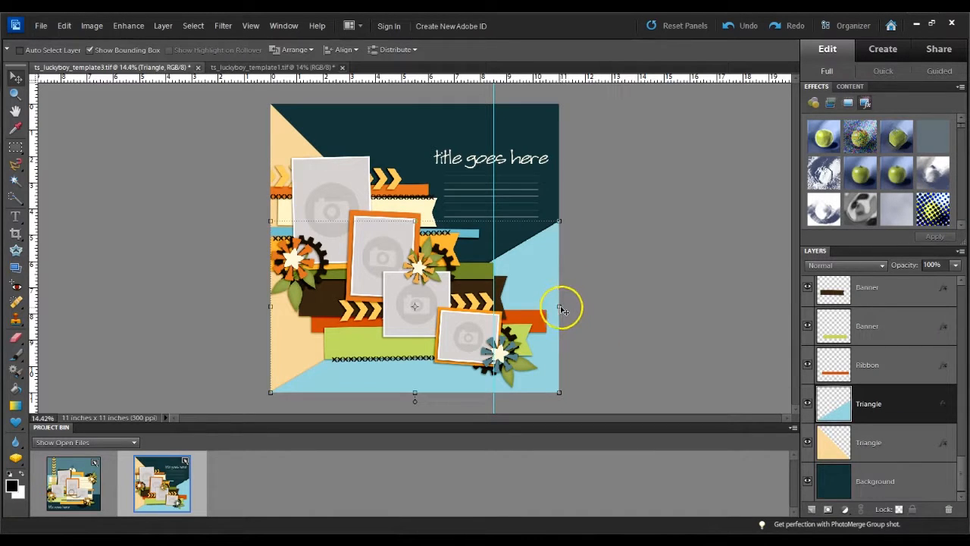
left_click(560, 307)
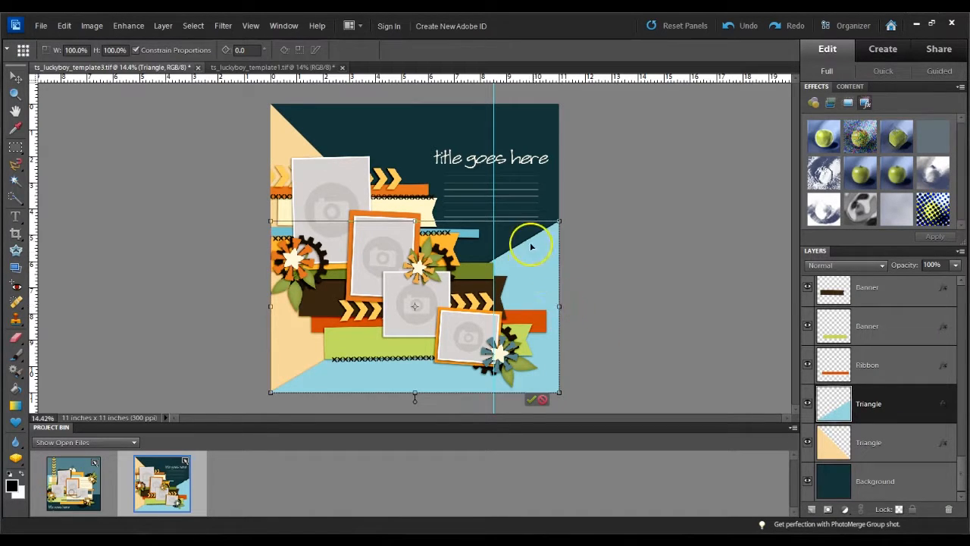
left_click_drag(559, 307, 494, 315)
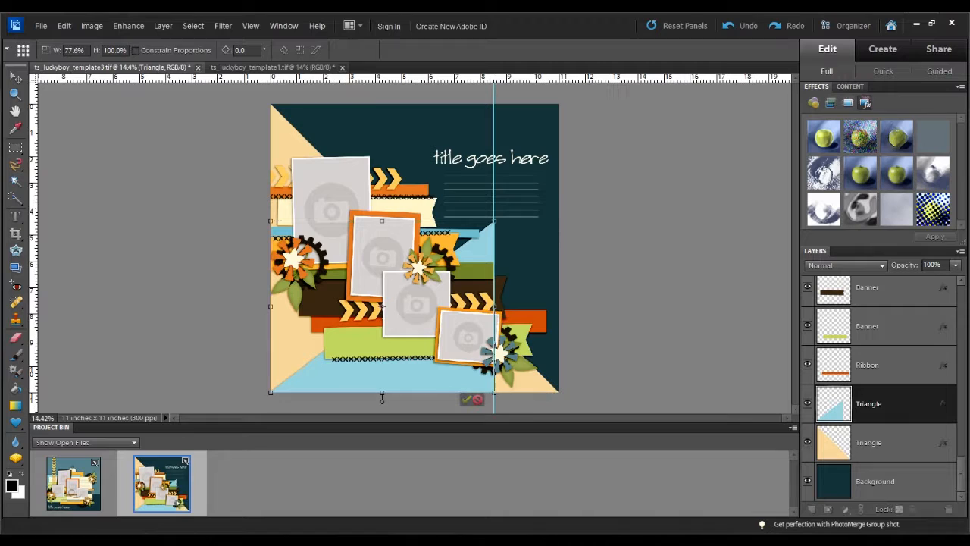
left_click(468, 399)
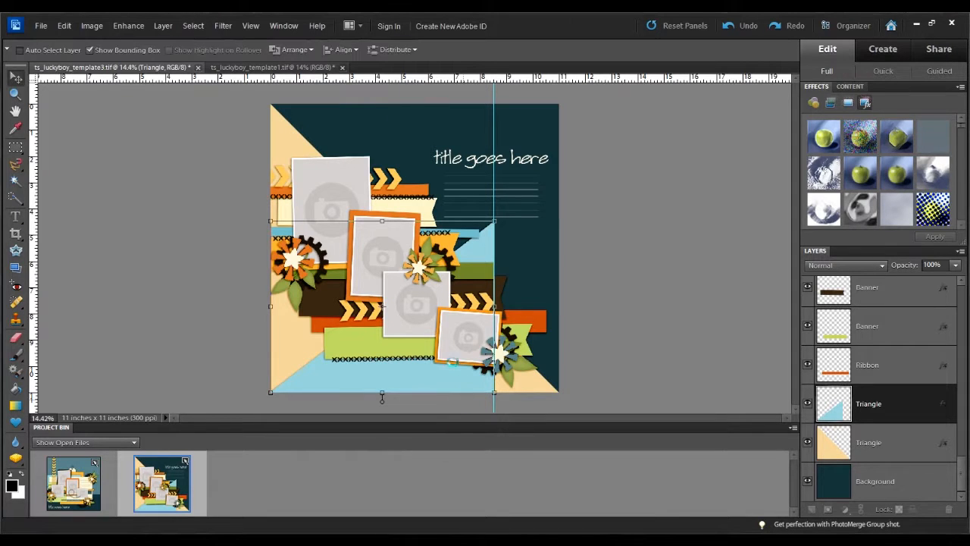
Step: Check the setting for snapping to guides and undo the blue triangle's width change
left_click(250, 26)
mouse_move(287, 195)
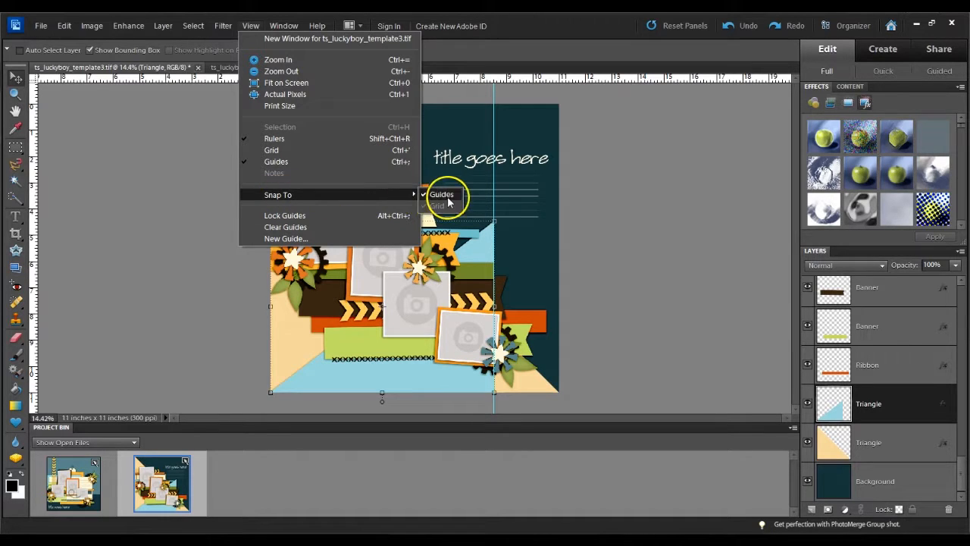
left_click(622, 195)
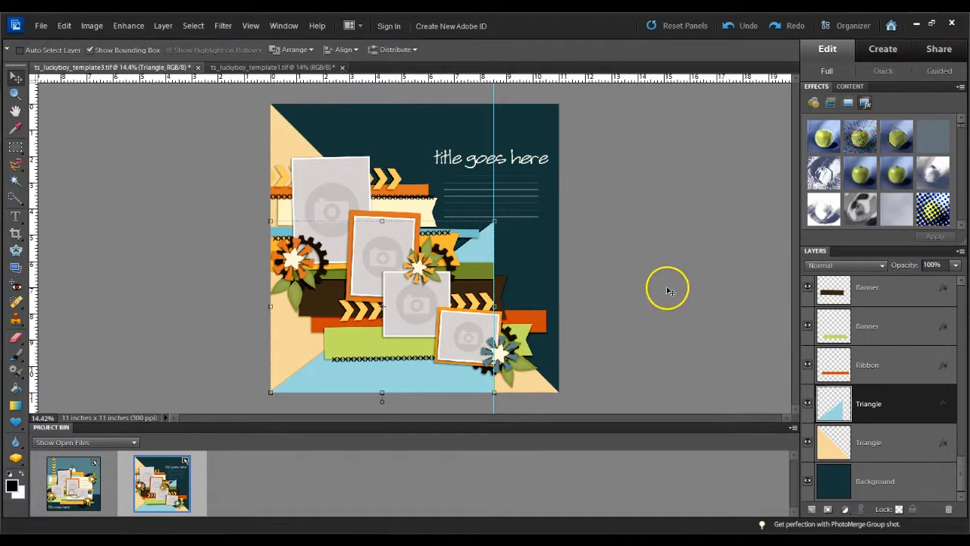
key("ctrl+z")
scroll(583, 336, "up", 6)
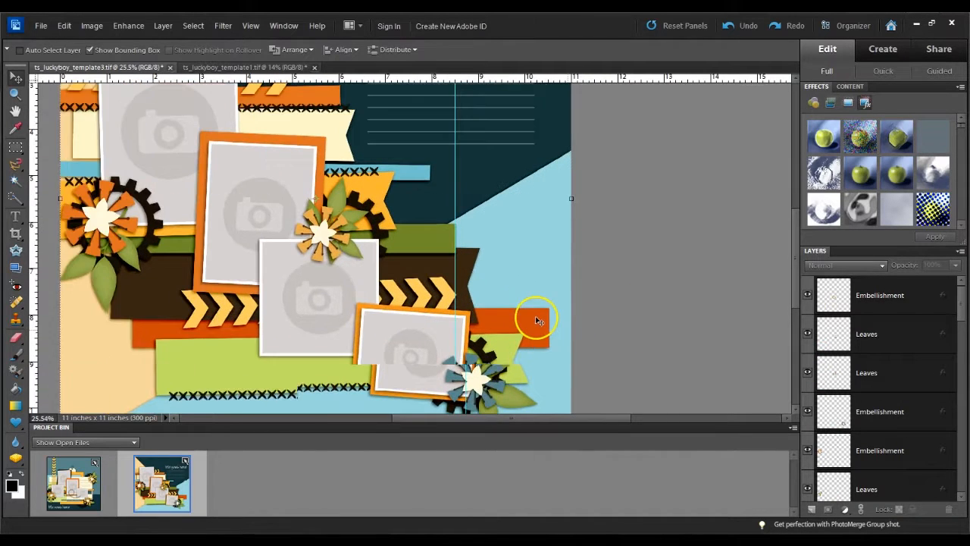
scroll(536, 321, "up", 2)
left_click(579, 173)
left_click_drag(580, 172, 441, 190)
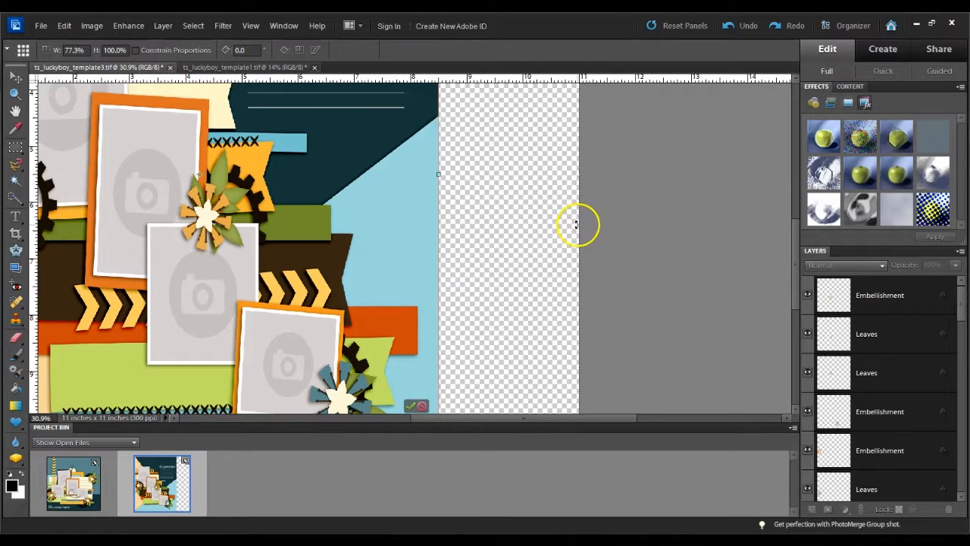
left_click(422, 406)
Step: Narrow only the light blue Triangle layer to 77.3% width so its right edge meets the 8.5-inch guide
left_click_drag(962, 305, 955, 489)
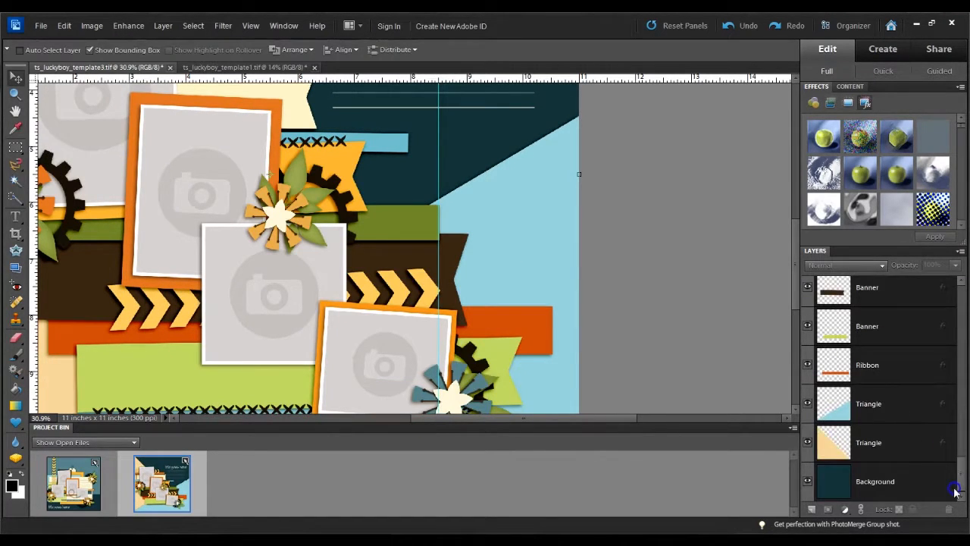
left_click(890, 410)
left_click(581, 302)
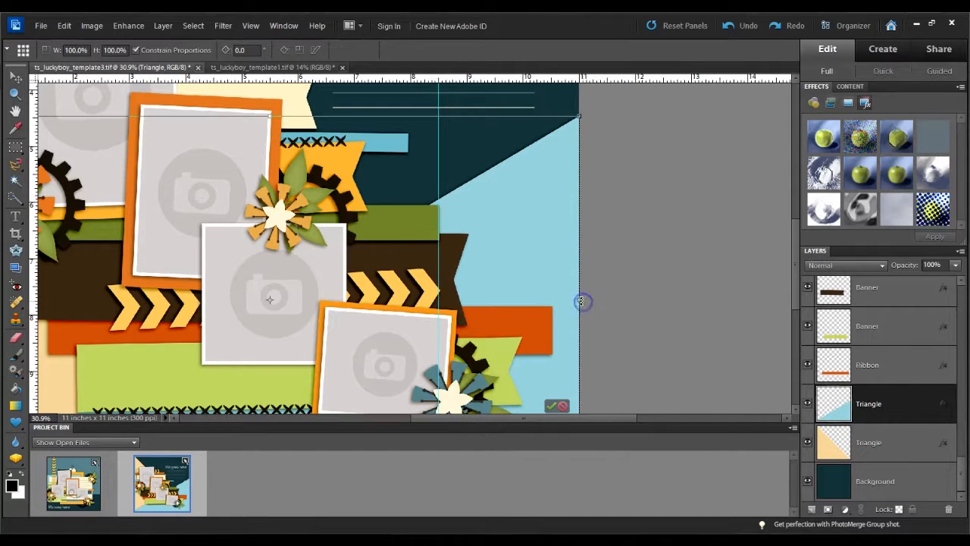
left_click_drag(578, 301, 438, 307)
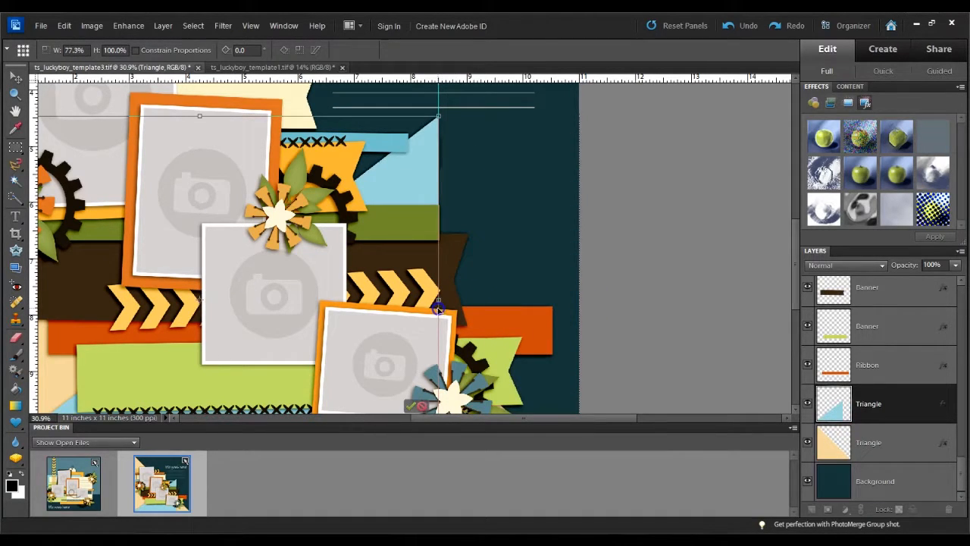
left_click(410, 406)
Step: Narrow the cream-coloured Triangle layer to 77.3% width so its right edge meets the 8.5-inch guide
key("ctrl+0")
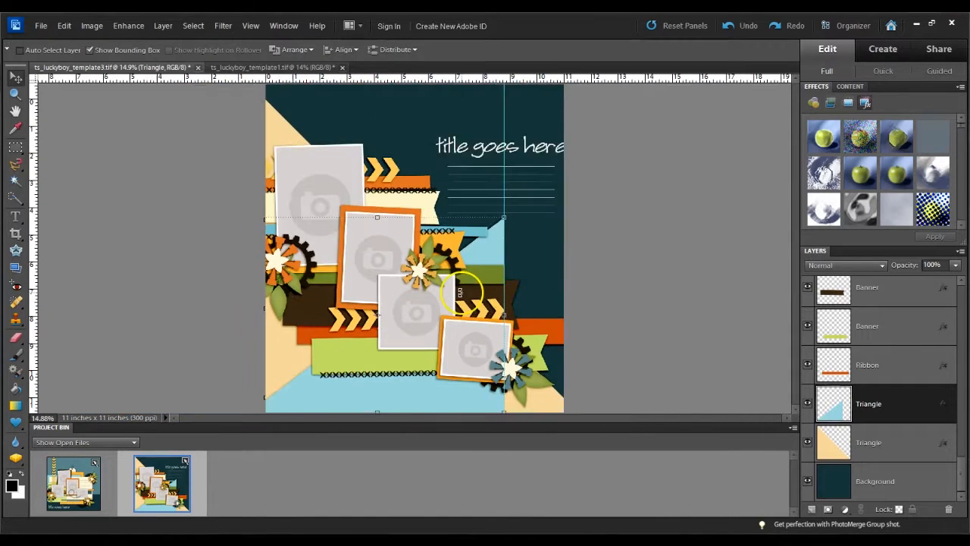
left_click(534, 390)
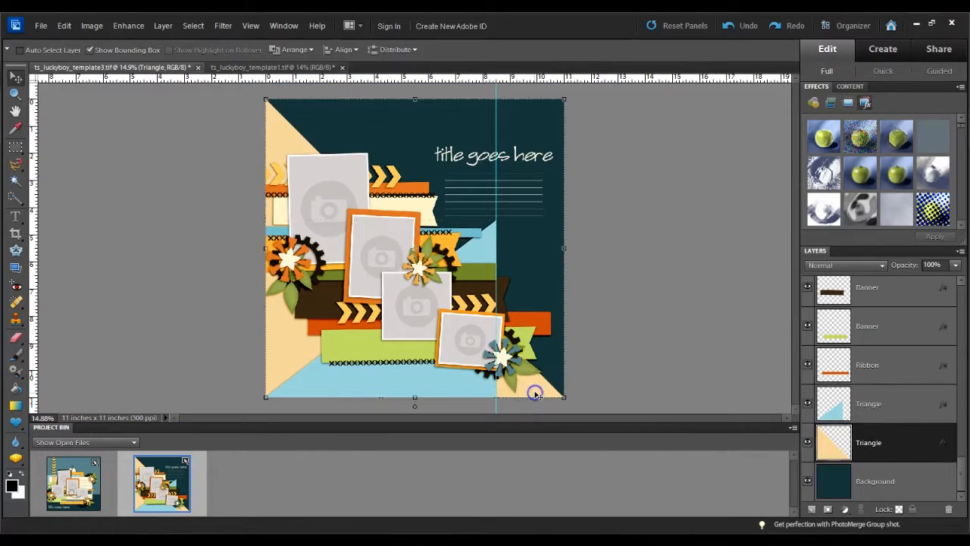
left_click_drag(564, 247, 498, 264)
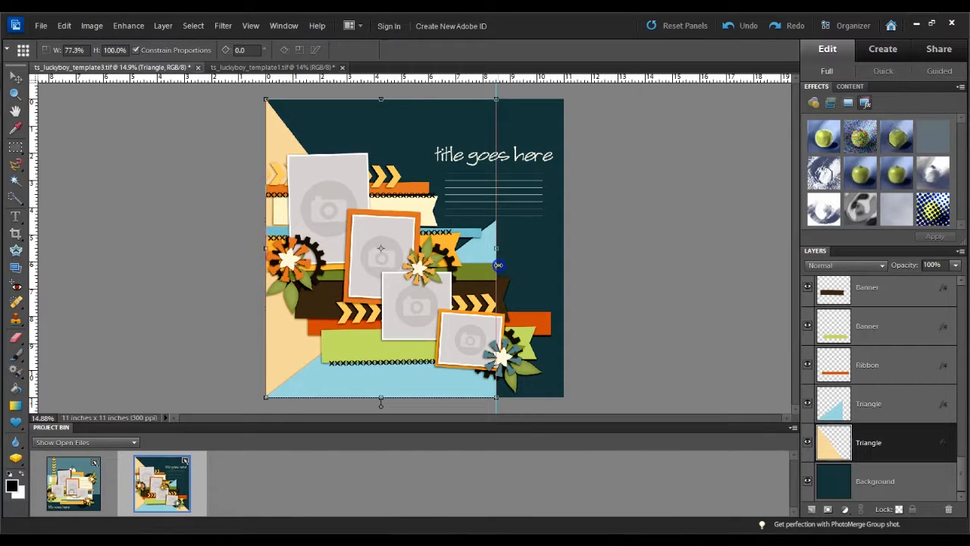
left_click(467, 407)
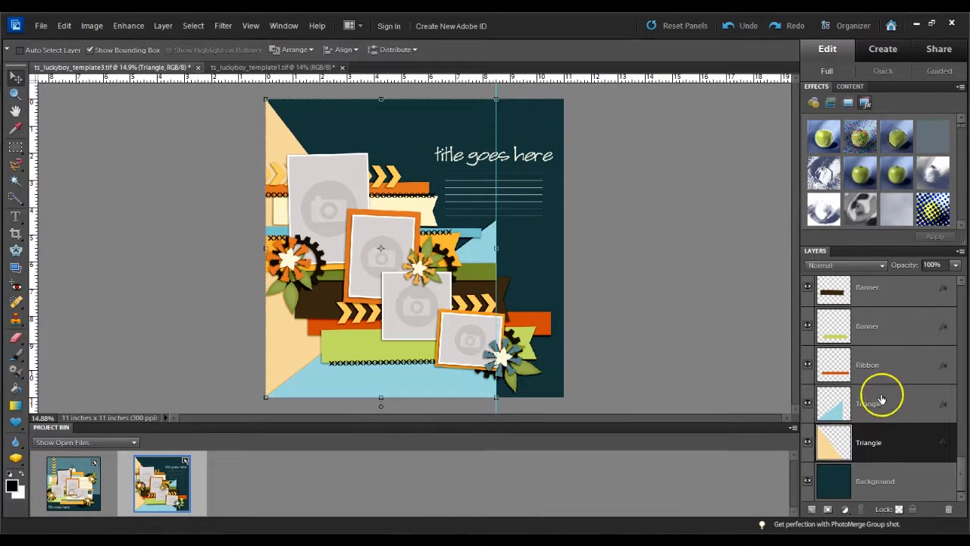
Step: Scale all layers from the lower orange Ribbon up to the topmost Embellishment proportionally to 78.6%, fitting them inside the 8.5-inch guide
left_click(878, 370)
scroll(882, 379, "up", 5)
scroll(886, 385, "up", 10)
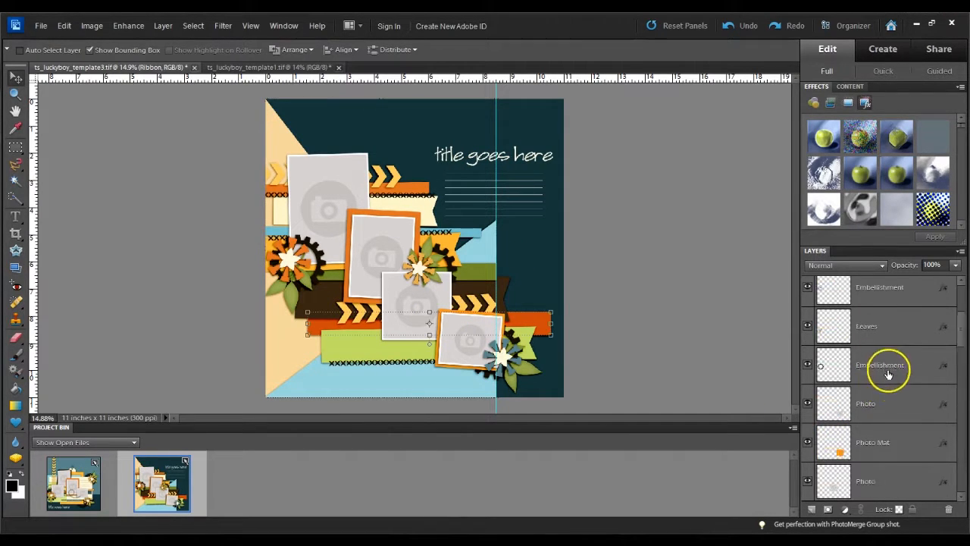
left_click(884, 306, "shift")
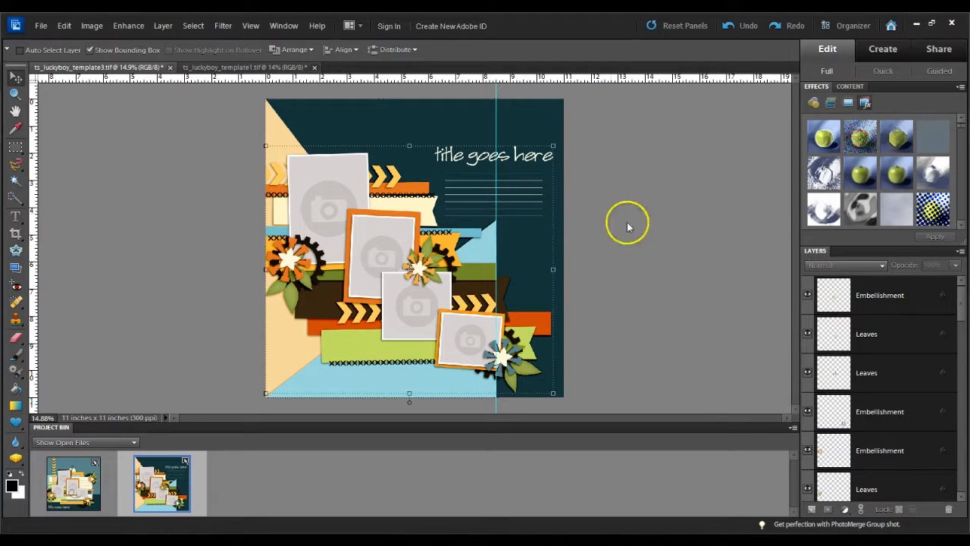
left_click(553, 146)
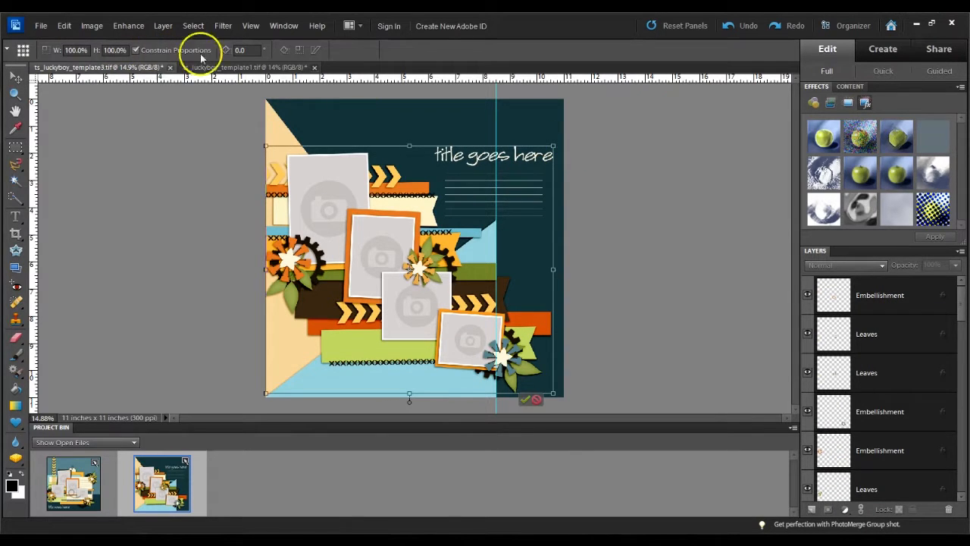
left_click_drag(554, 146, 531, 164)
left_click_drag(530, 392, 497, 380)
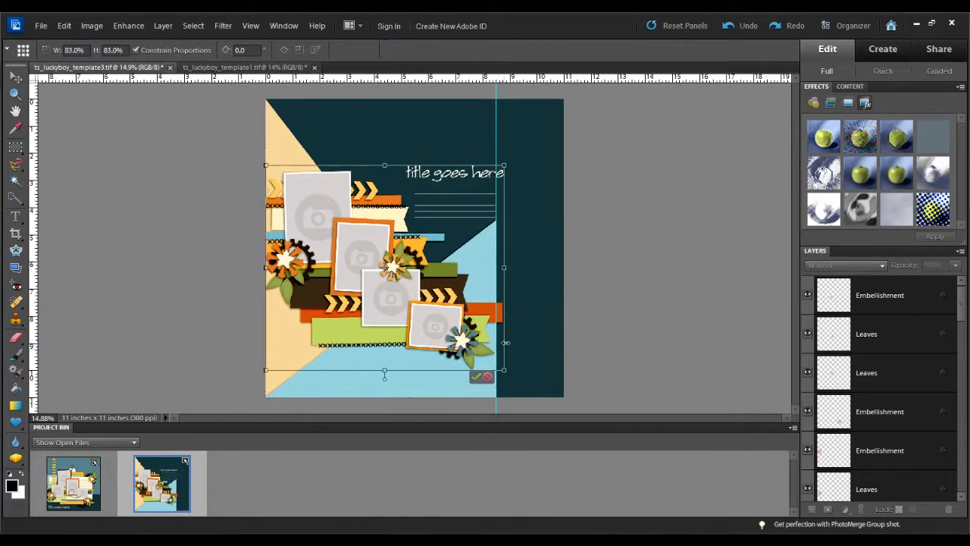
left_click_drag(503, 165, 496, 167)
scroll(511, 357, "up", 4)
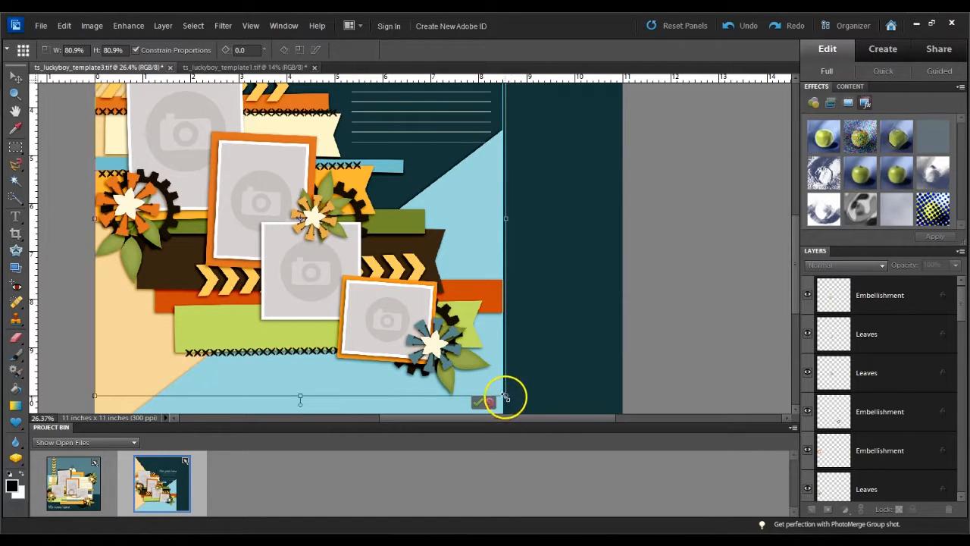
scroll(506, 398, "down", 2)
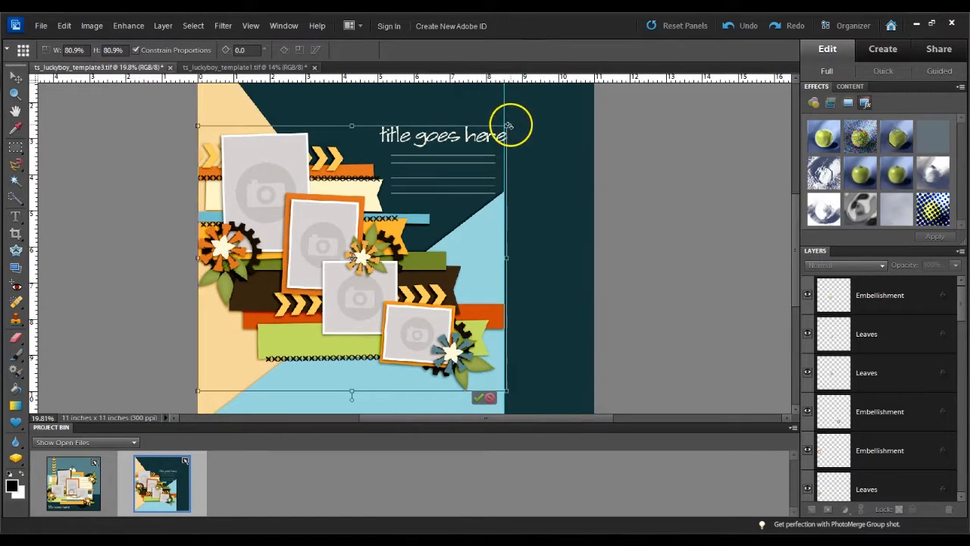
left_click_drag(506, 392, 497, 383)
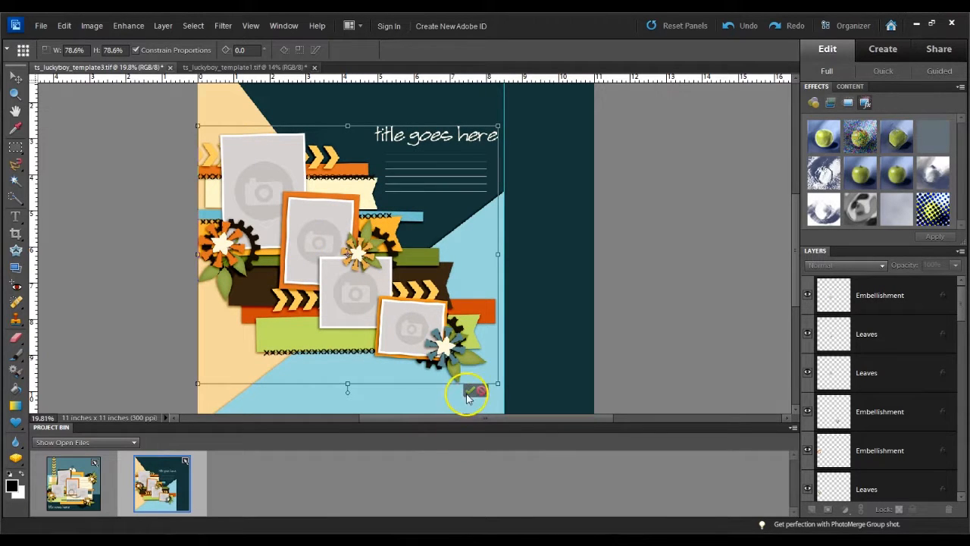
left_click(470, 389)
Step: Crop ts_luckyboy_template3.tif to 8.5 x 11 inches, cutting off the strip beyond the vertical guide
scroll(494, 324, "down", 3)
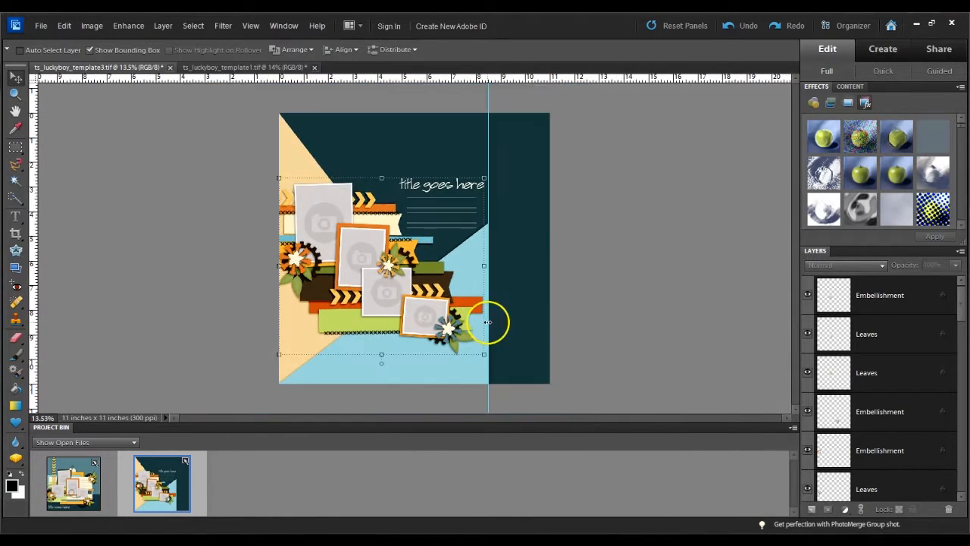
left_click(17, 236)
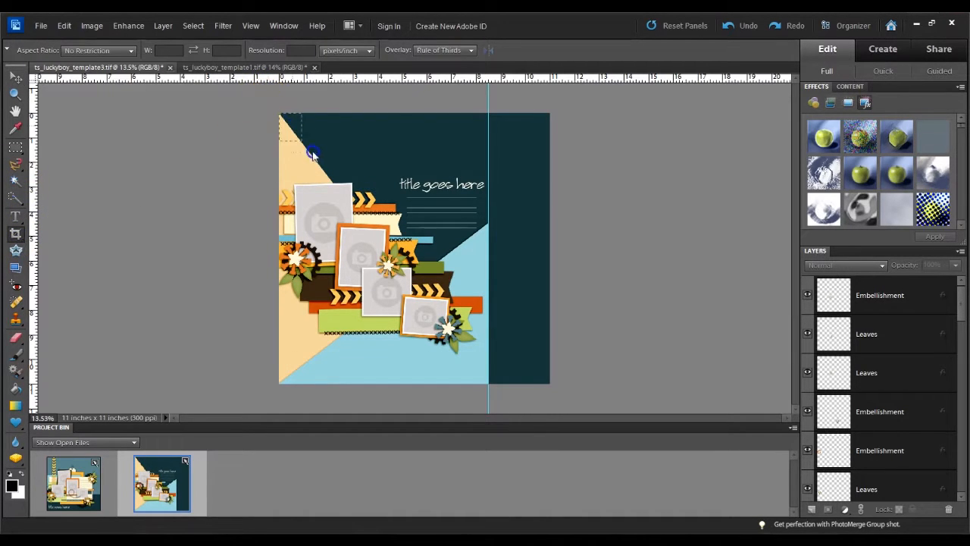
left_click_drag(375, 273, 488, 399)
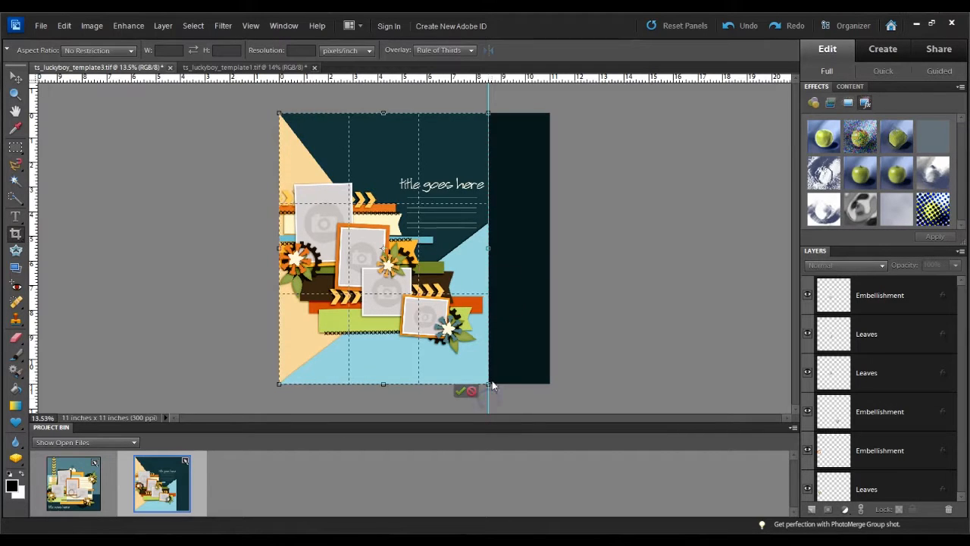
left_click(462, 393)
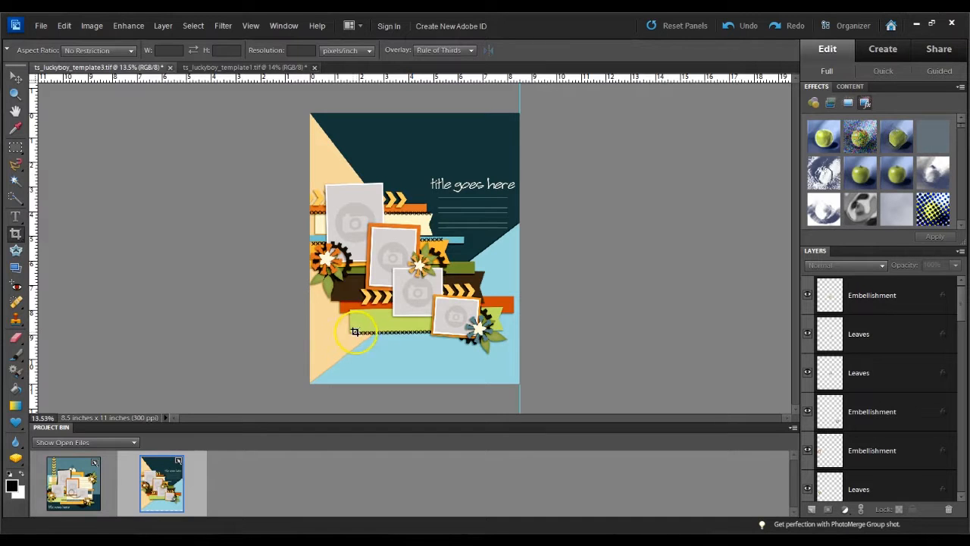
Step: Switch to ts_luckyboy_template1.tif and add a horizontal guide about 2.5 inches below the page's top edge
left_click(79, 480)
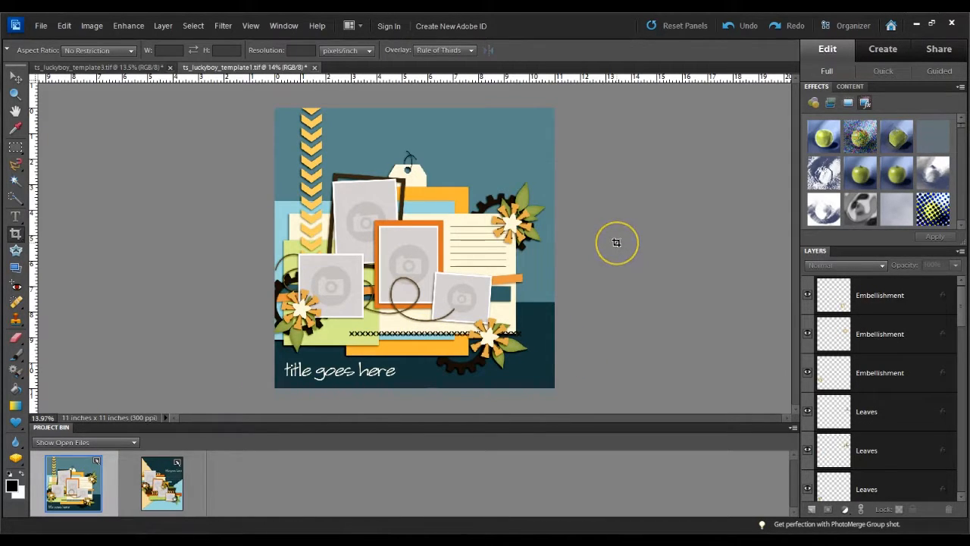
key("v")
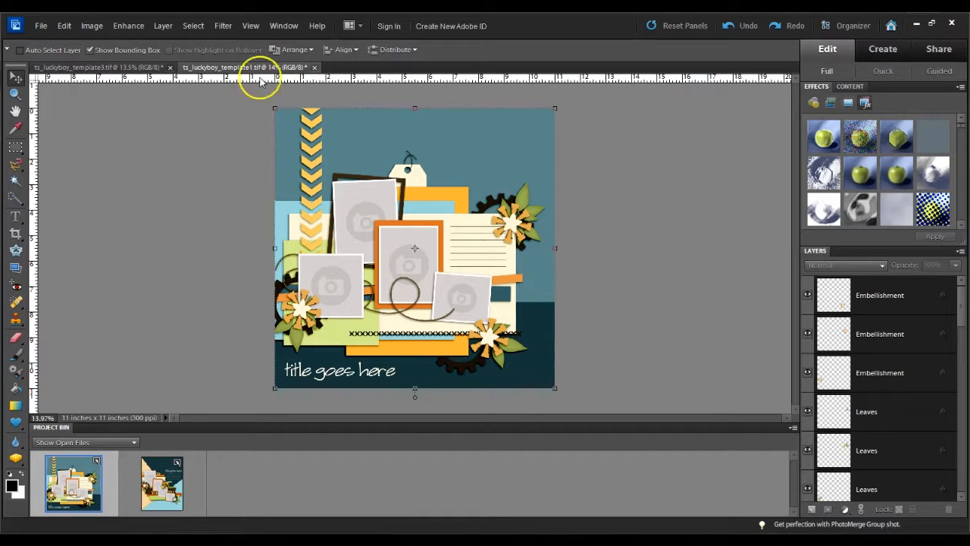
left_click(253, 26)
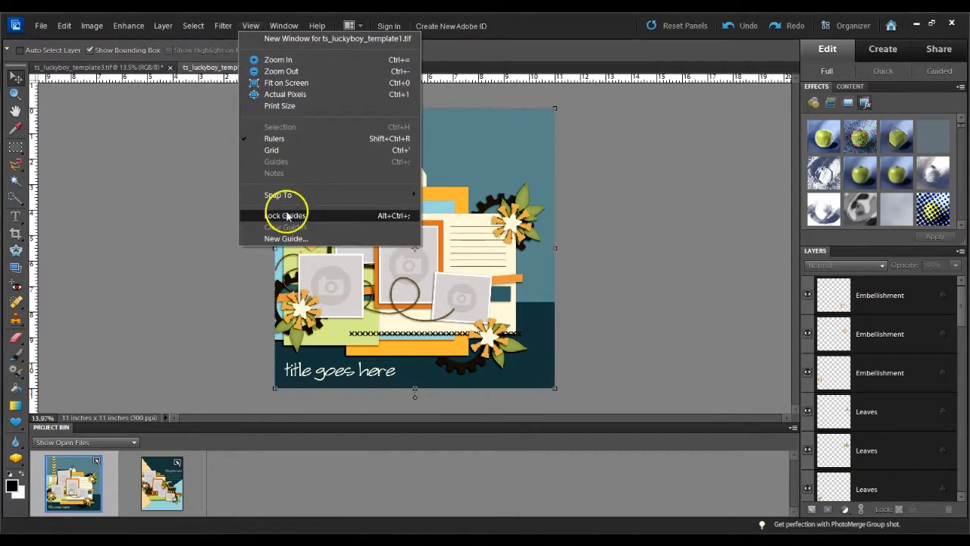
left_click(284, 239)
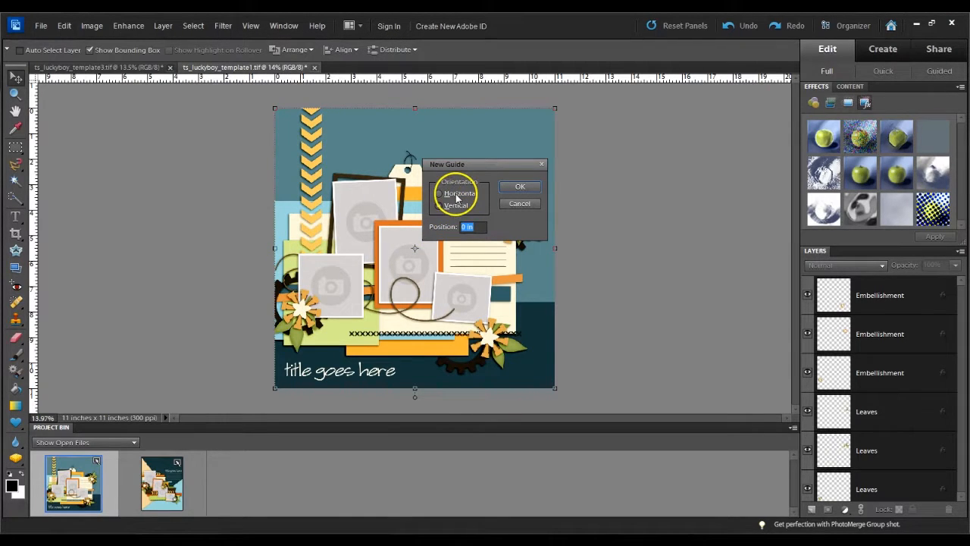
left_click(457, 196)
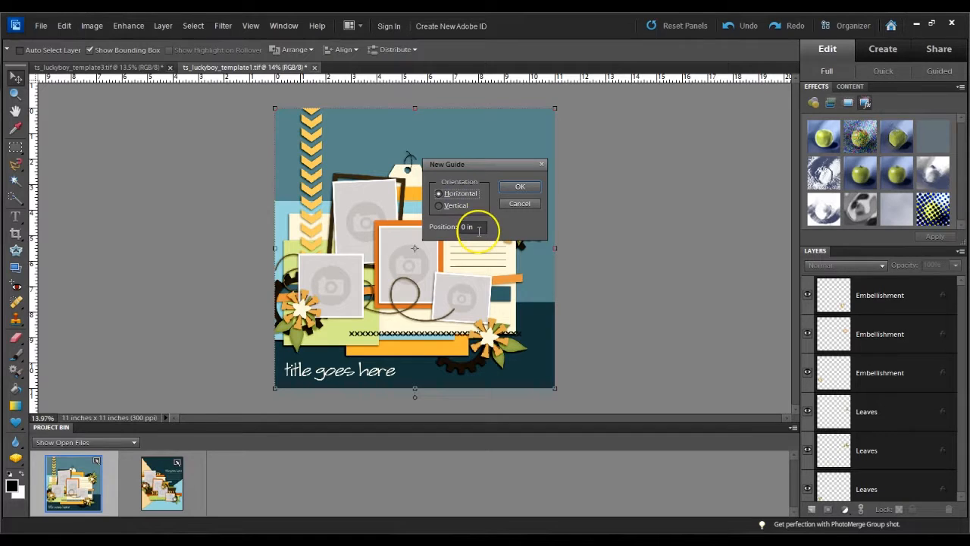
left_click(431, 231)
left_click(533, 184)
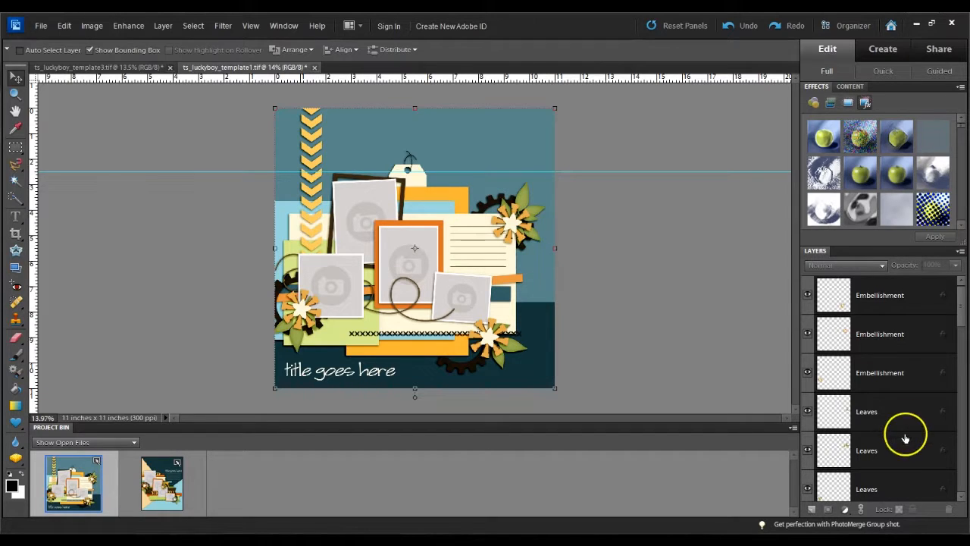
Step: Scale all layers except Arrows, the dark bottom Paper and Background proportionally to 90.4% so they fit below the horizontal guide
left_click(906, 302)
scroll(909, 326, "down", 5)
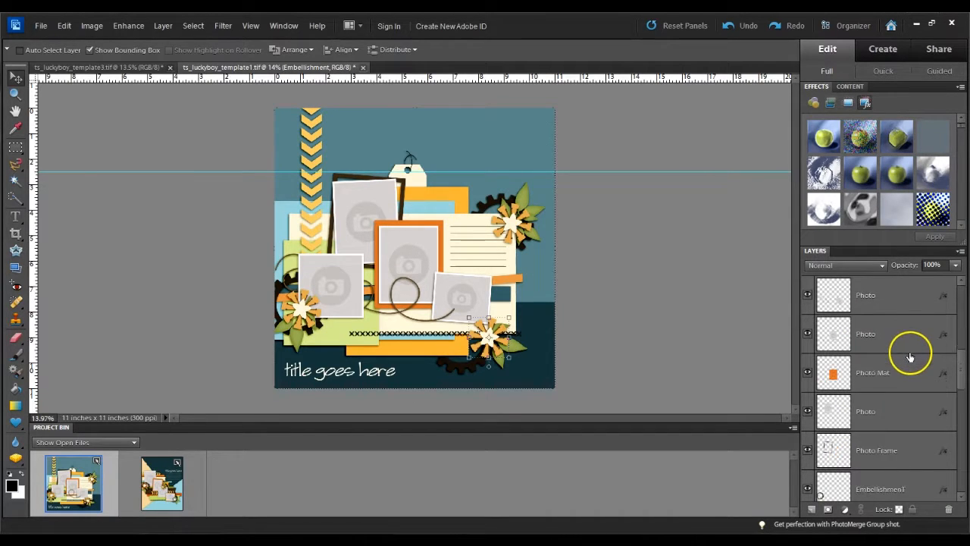
scroll(910, 358, "down", 5)
scroll(909, 362, "down", 5)
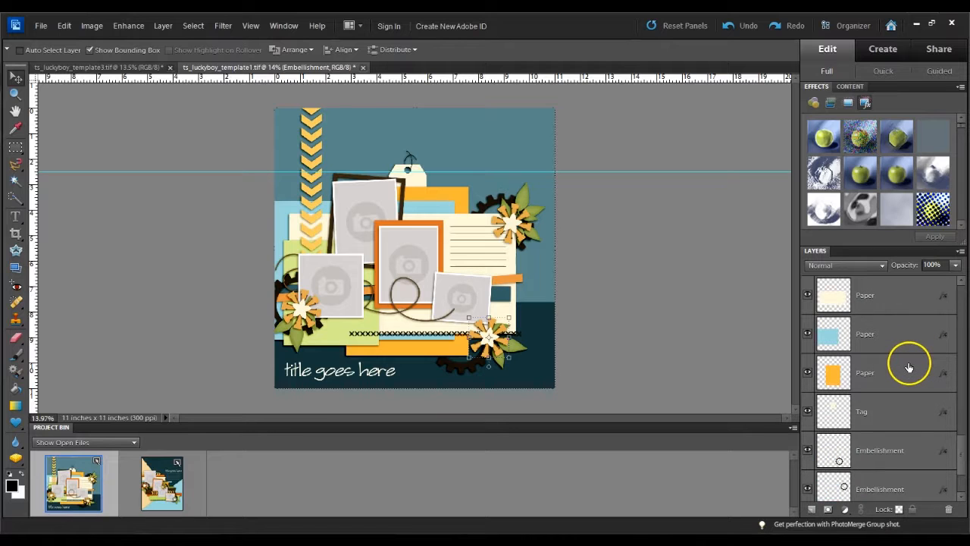
scroll(909, 367, "down", 2)
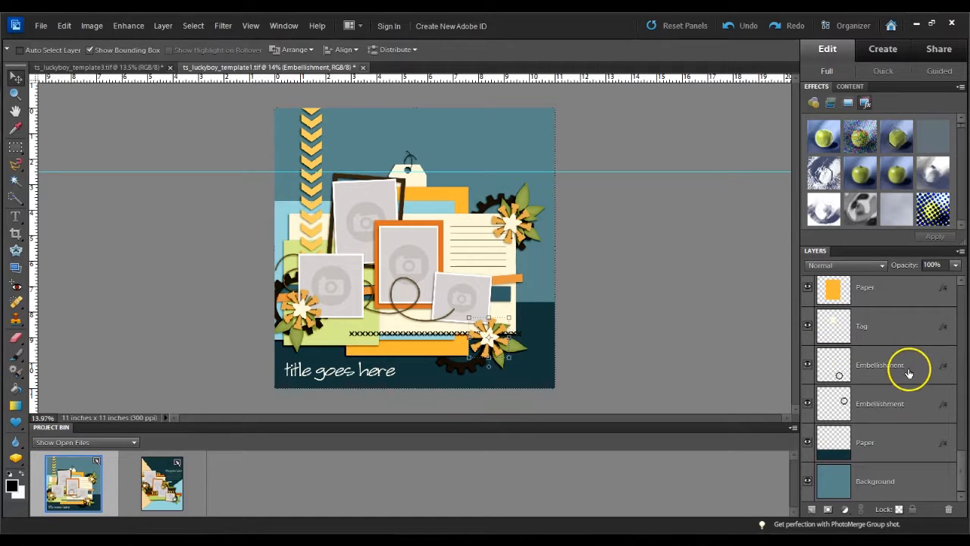
left_click(909, 409, "shift")
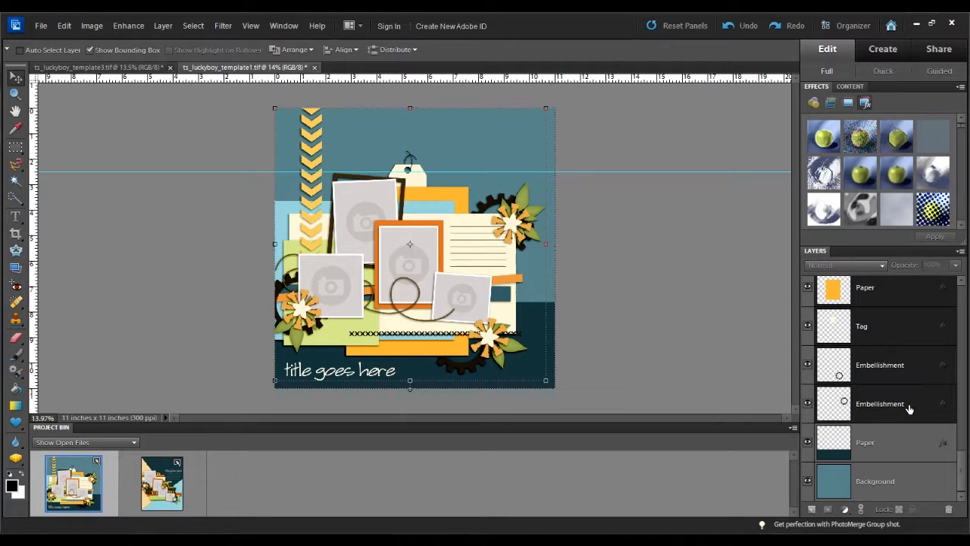
scroll(908, 400, "up", 5)
scroll(907, 402, "down", 2)
left_click(896, 405, "ctrl")
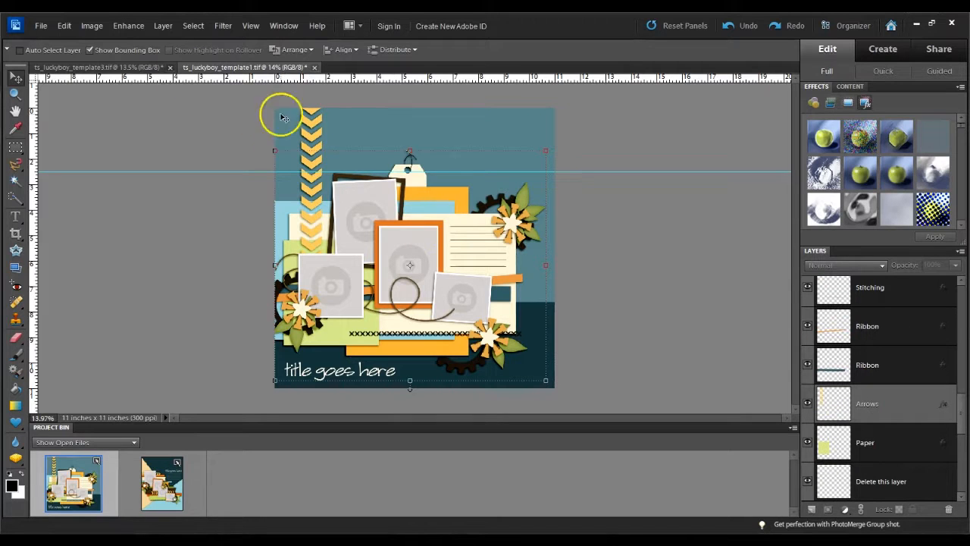
left_click(546, 149)
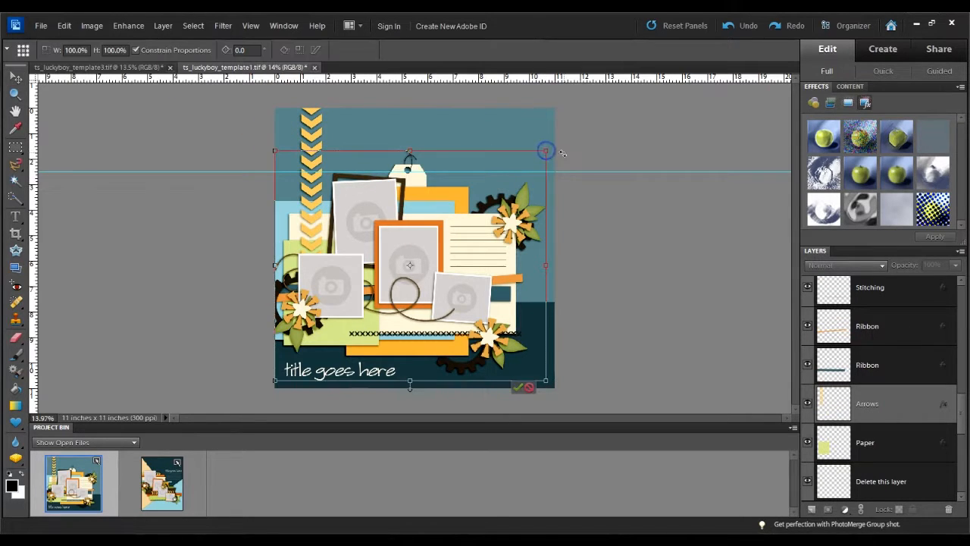
left_click_drag(546, 149, 533, 182)
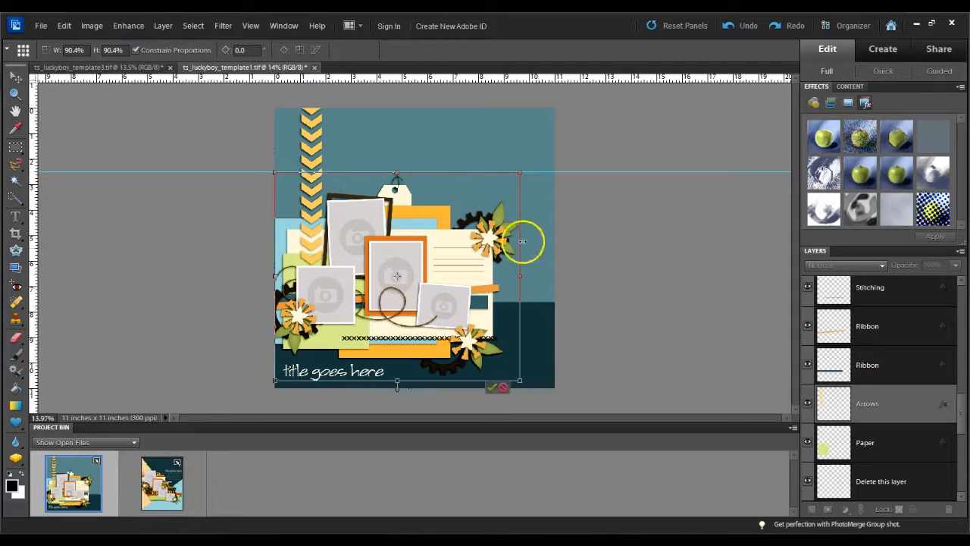
left_click(491, 388)
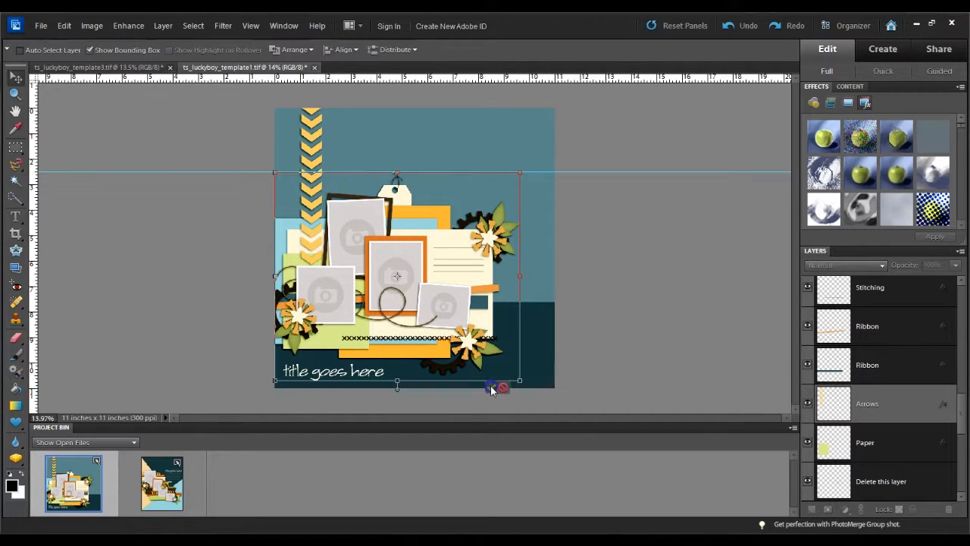
Step: Crop away the area above the horizontal guide at full page width, and switch back to ts_luckyboy_template3.tif
left_click(15, 233)
left_click_drag(263, 392, 623, 175)
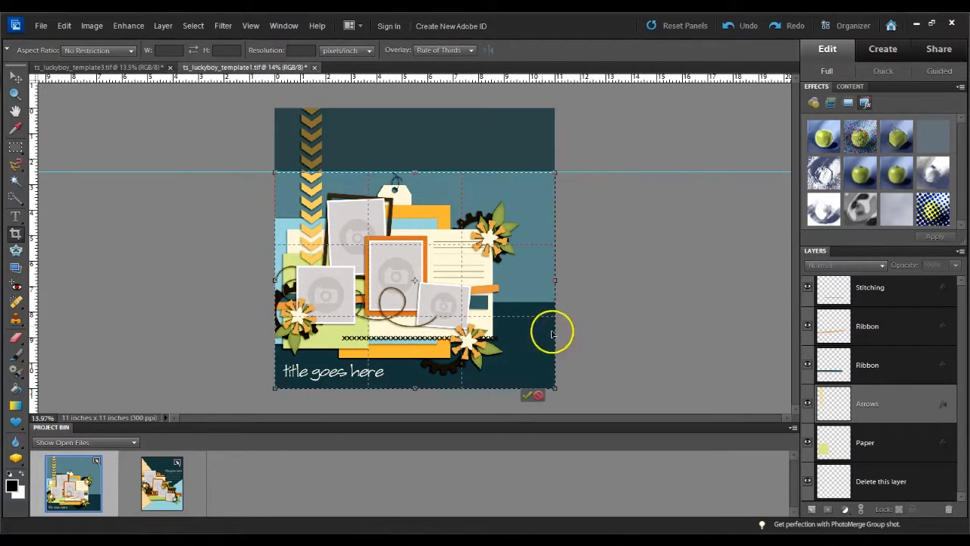
left_click(525, 394)
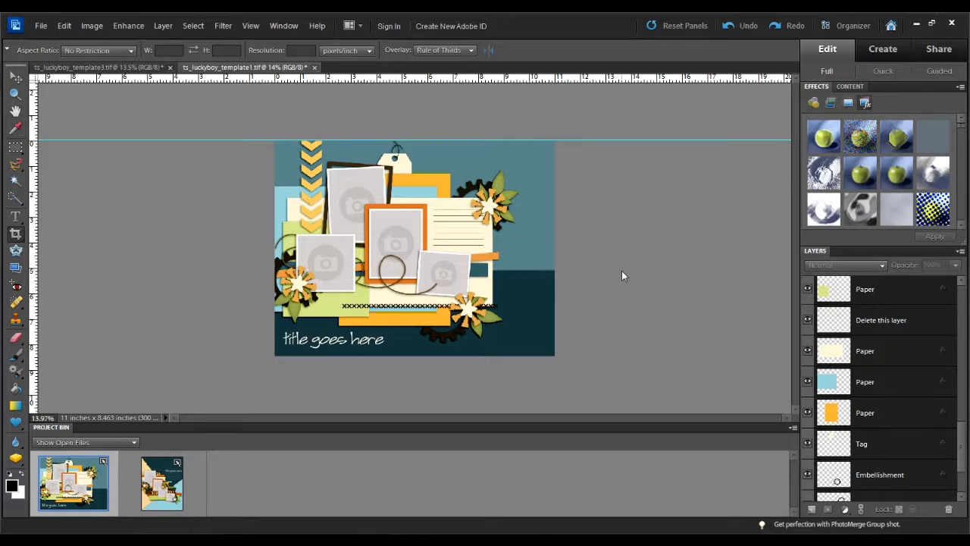
left_click(156, 482)
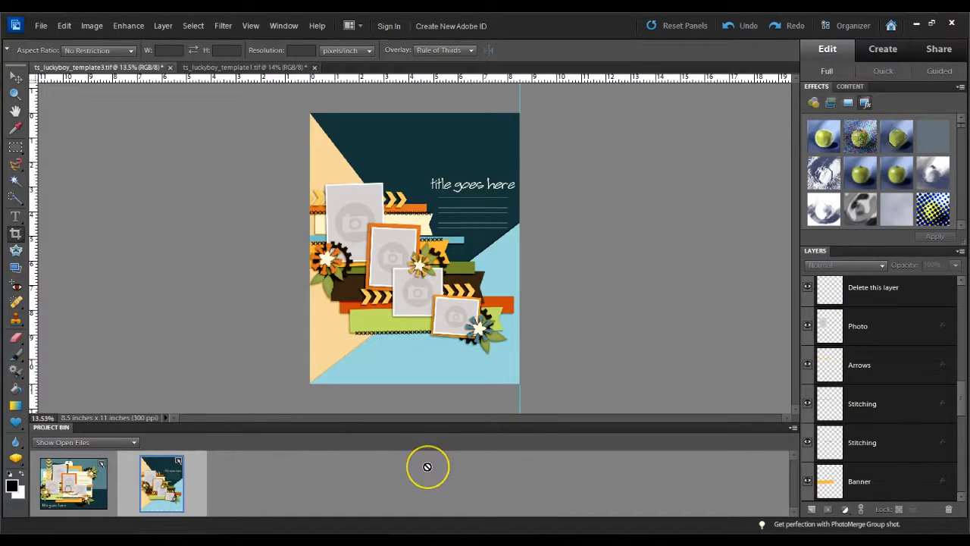